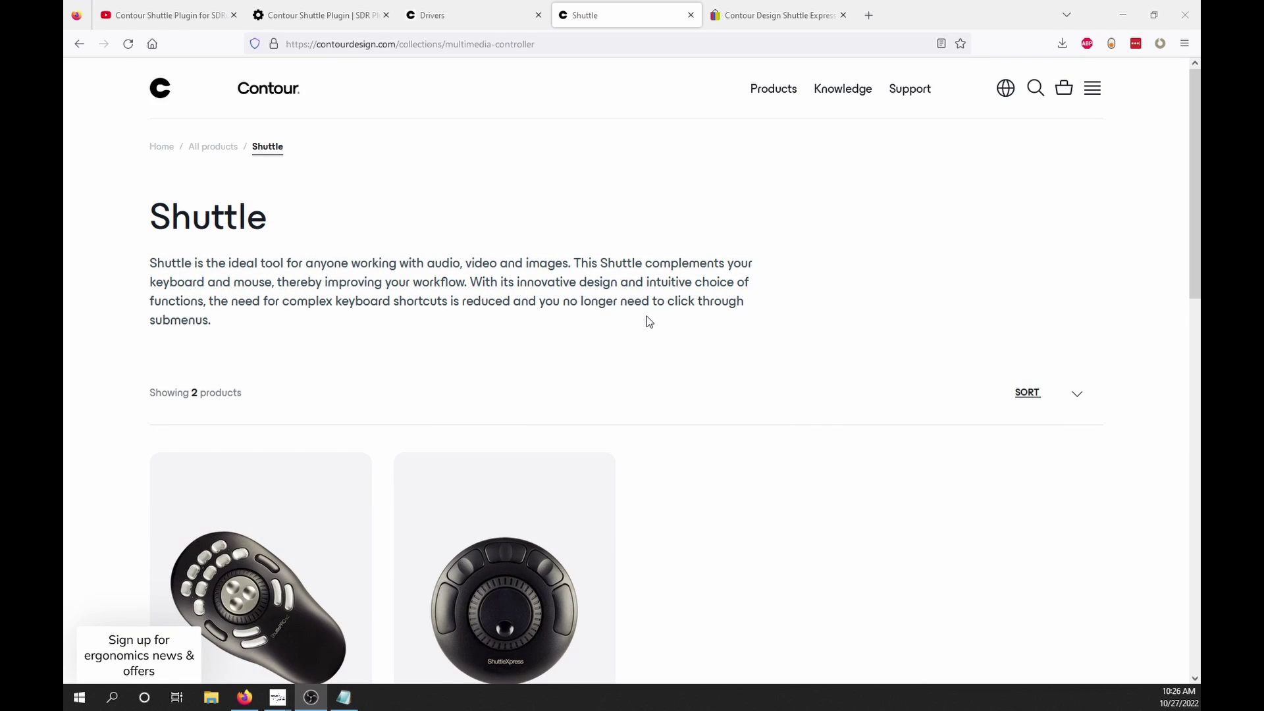
Step: Scroll the Contour Shuttle collection page to show the Shuttle Pro V2 at $99.00 and the Shuttle Express at $59.00
scroll(646, 316, "down", 2)
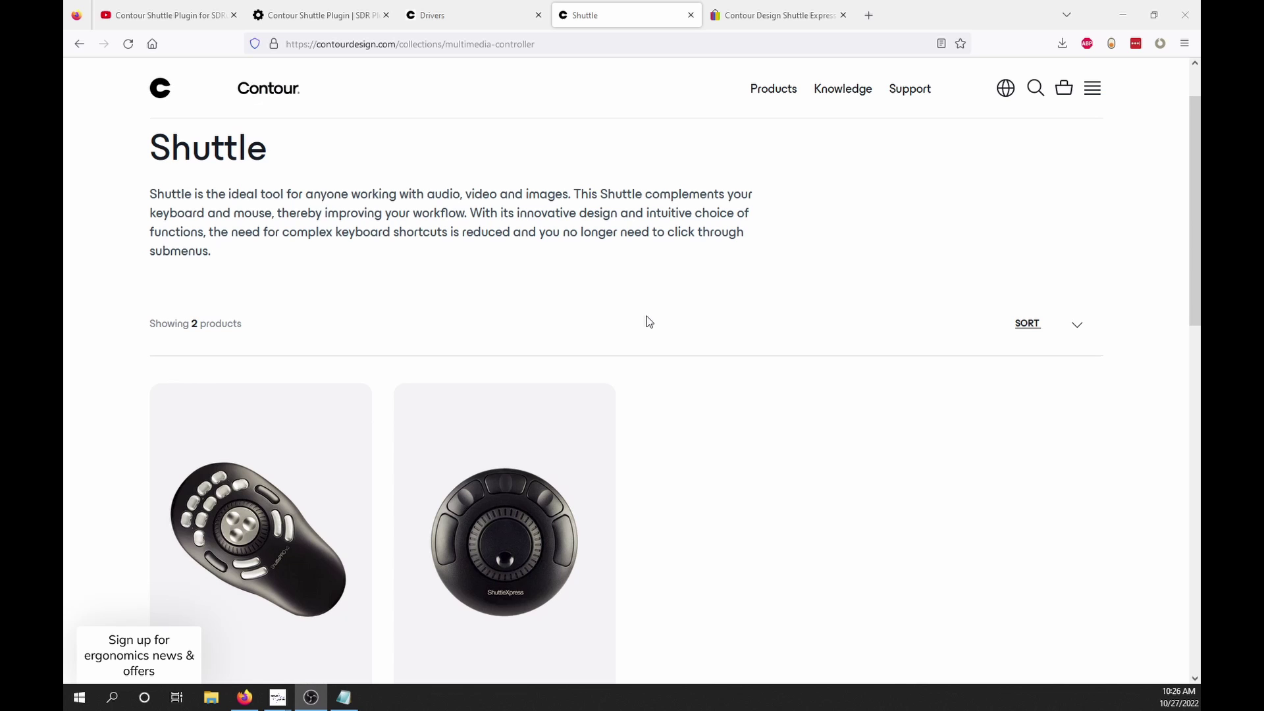
scroll(645, 318, "down", 5)
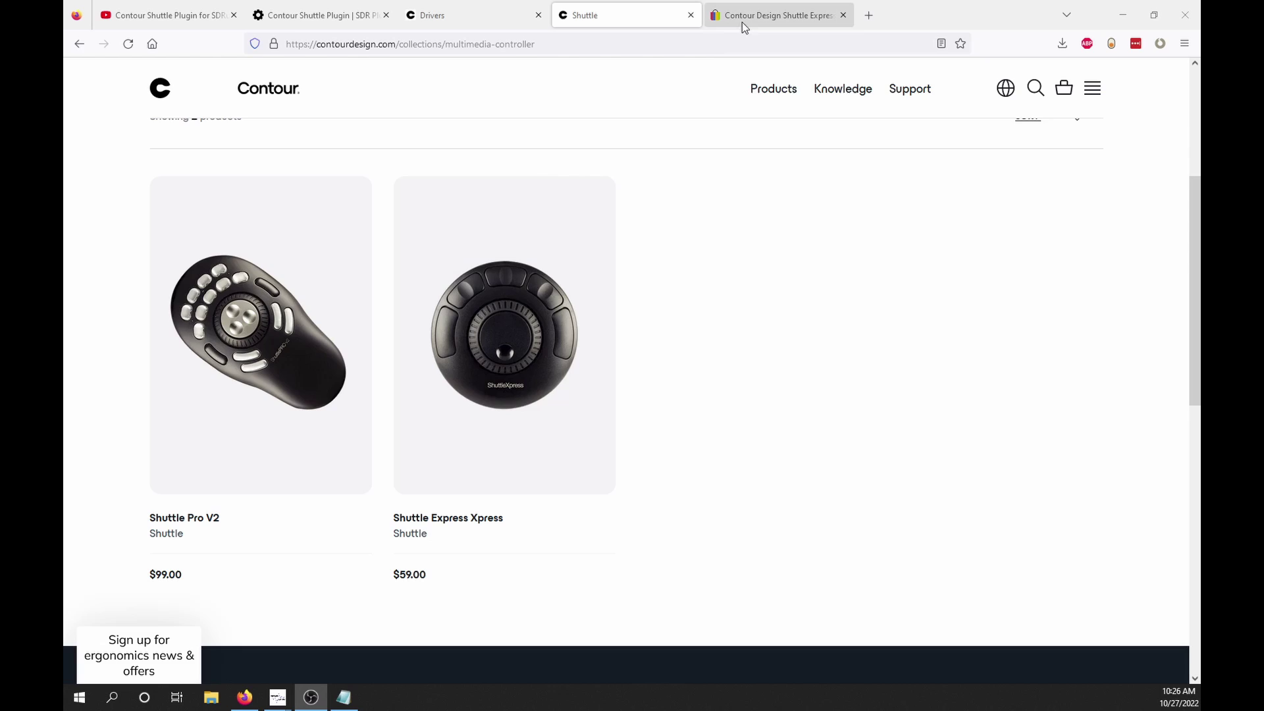
Step: View the eBay listing for the Contour Design Shuttle Express at US $59.95 with free shipping
left_click(742, 20)
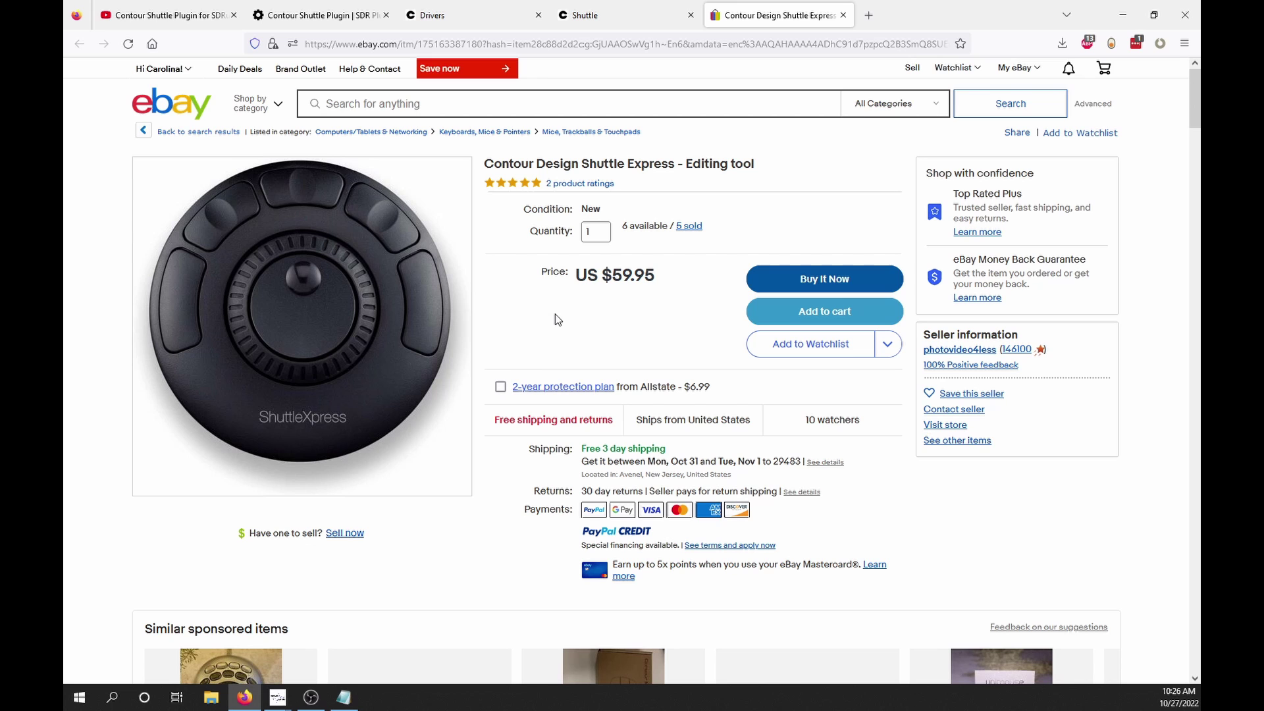
scroll(555, 314, "down", 3)
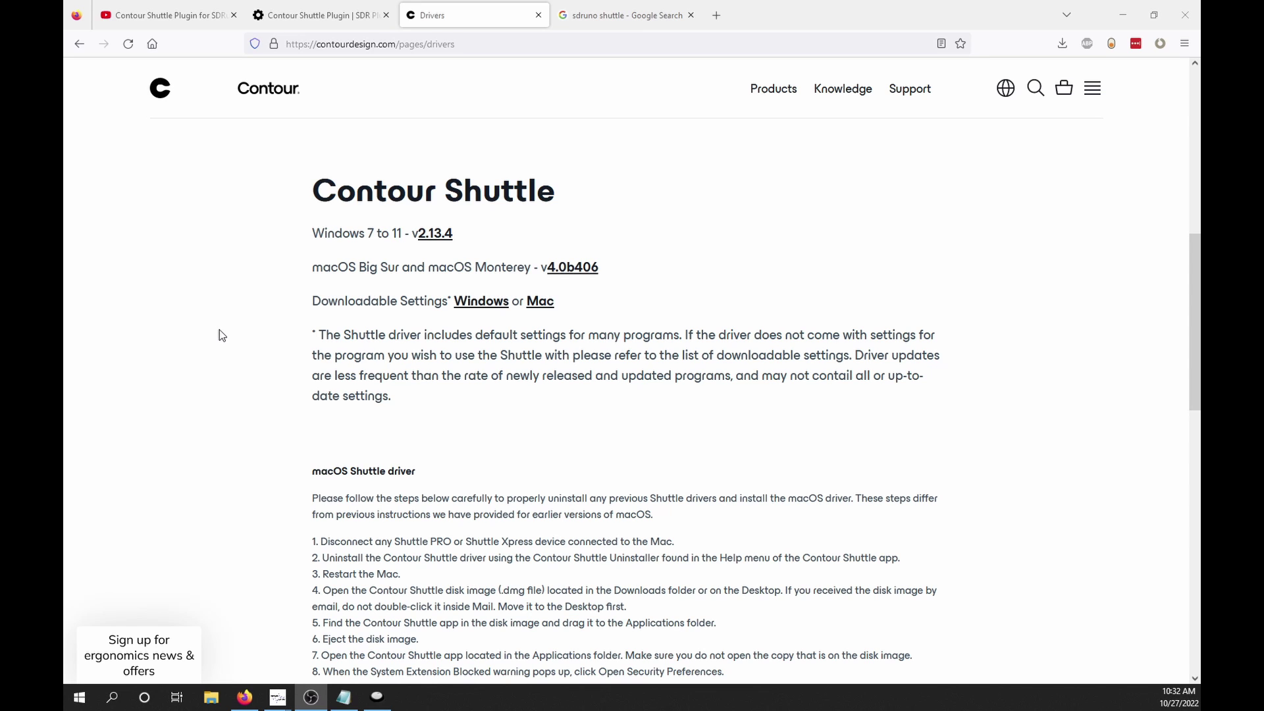
Step: Launch the Contour Shuttle Device Configuration, showing Button 1 mapped to keystroke F1
left_click(380, 704)
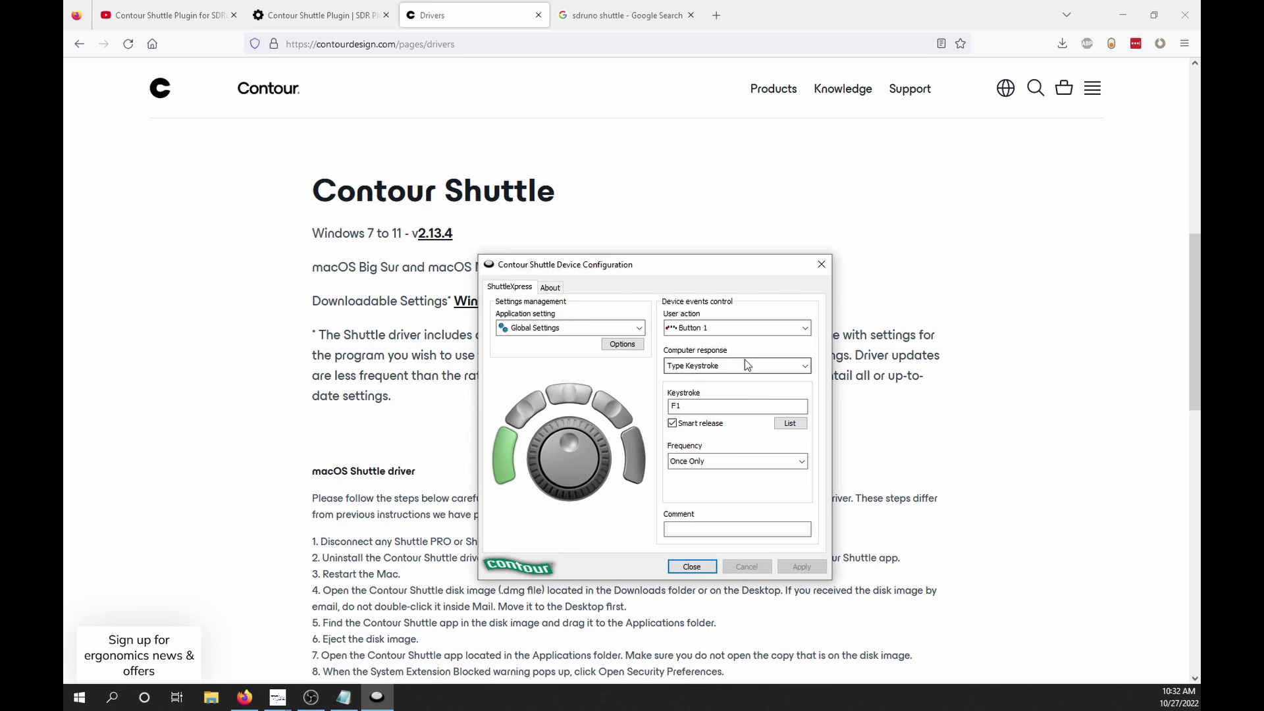
Step: Check that Button 2 is assigned the F2 keystroke, then close Device Configuration
left_click(761, 334)
left_click(725, 350)
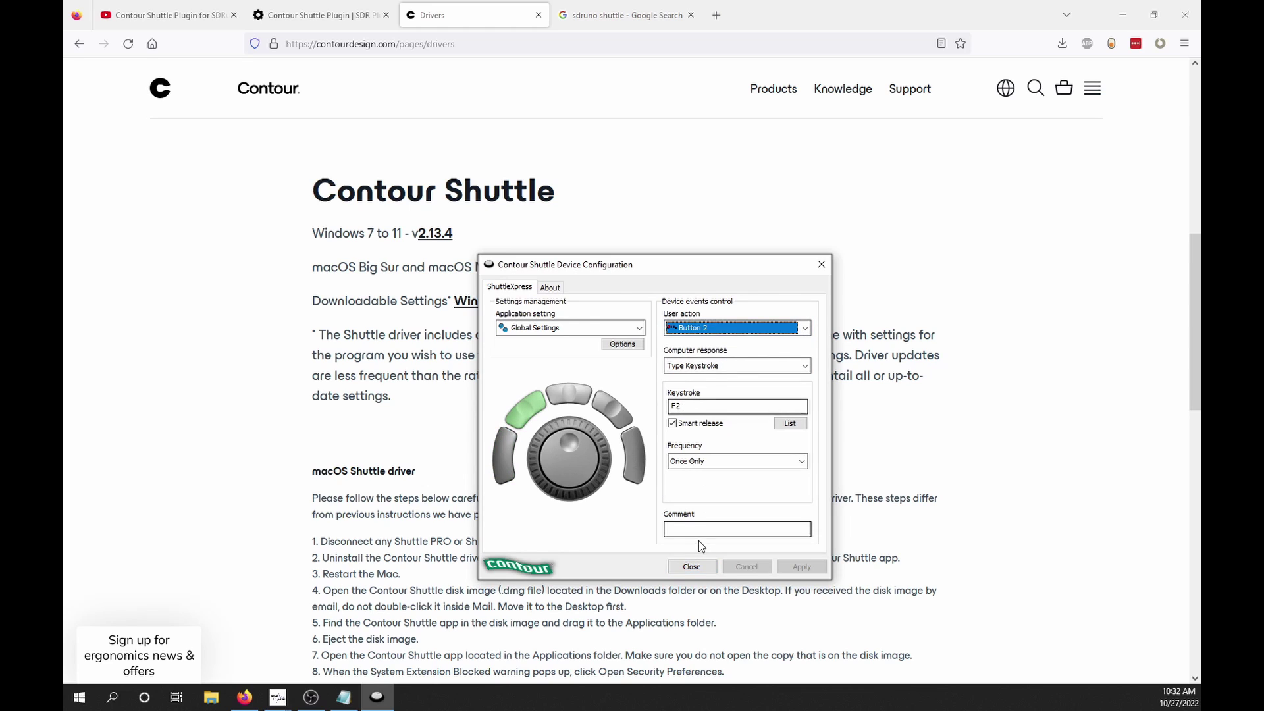
left_click(691, 566)
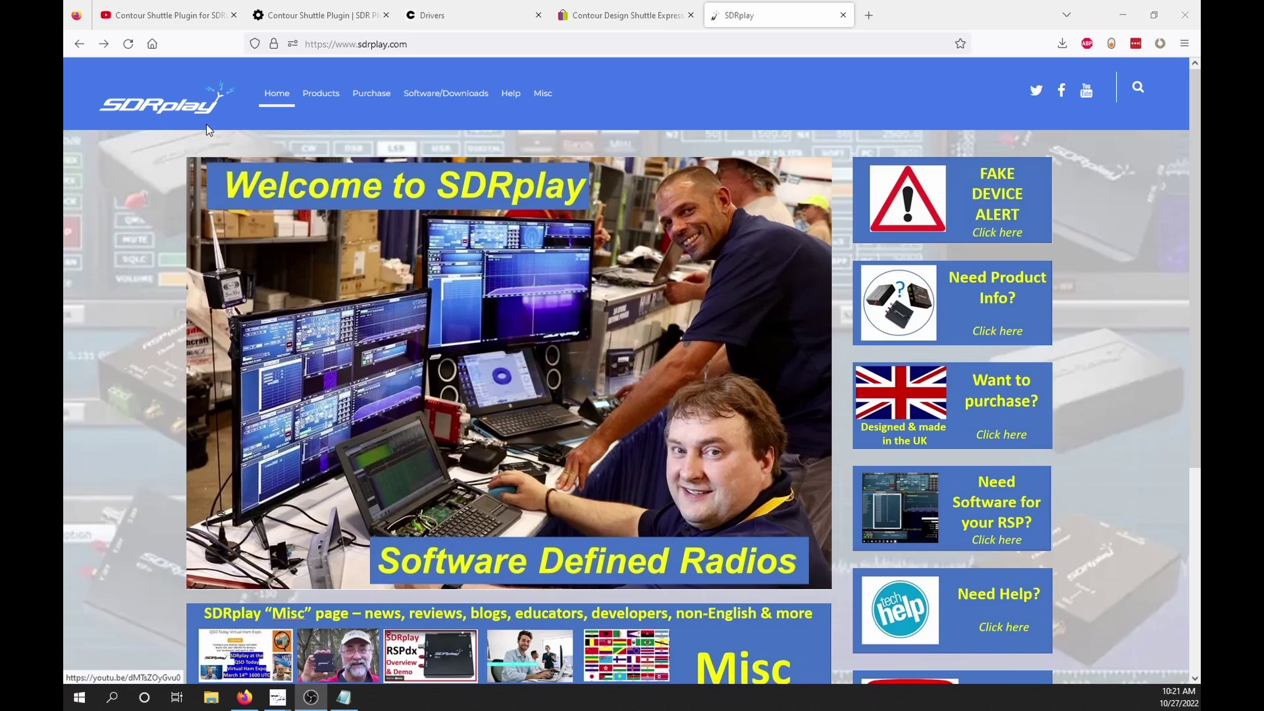
Step: On SDRplay Software/Downloads, choose the RSP1A model with Windows 10 and continue
mouse_move(431, 102)
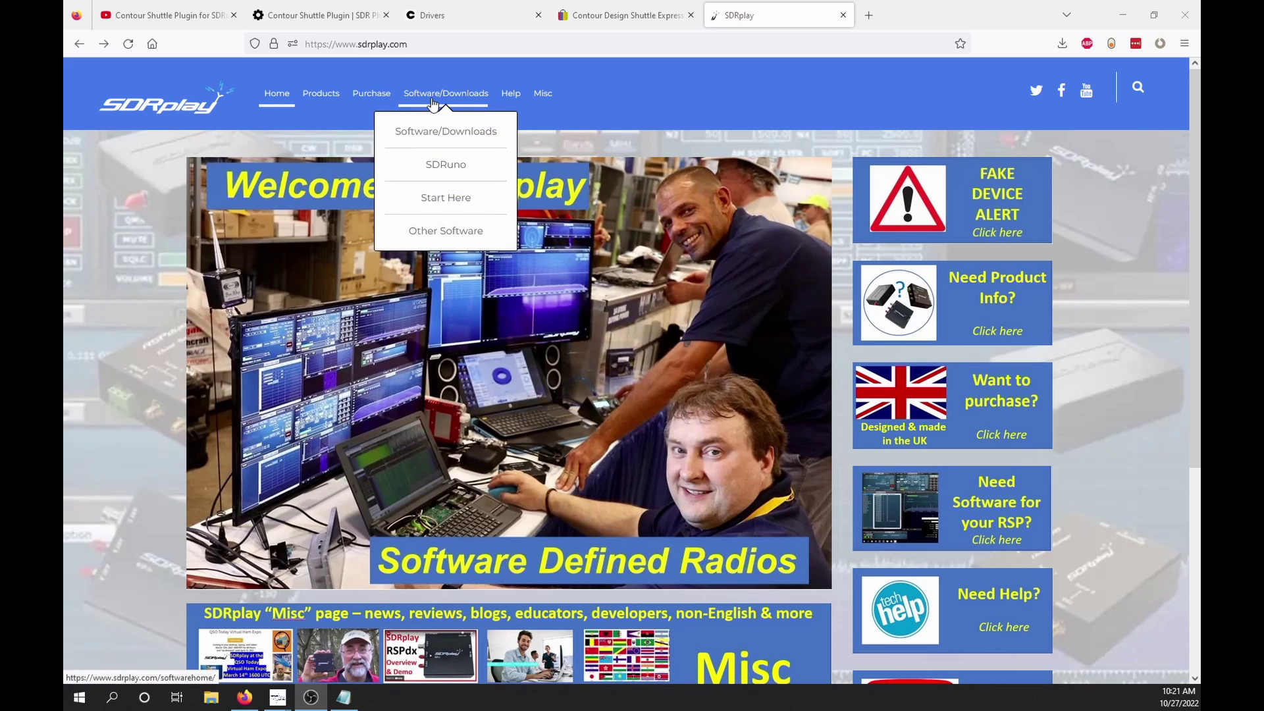
left_click(440, 133)
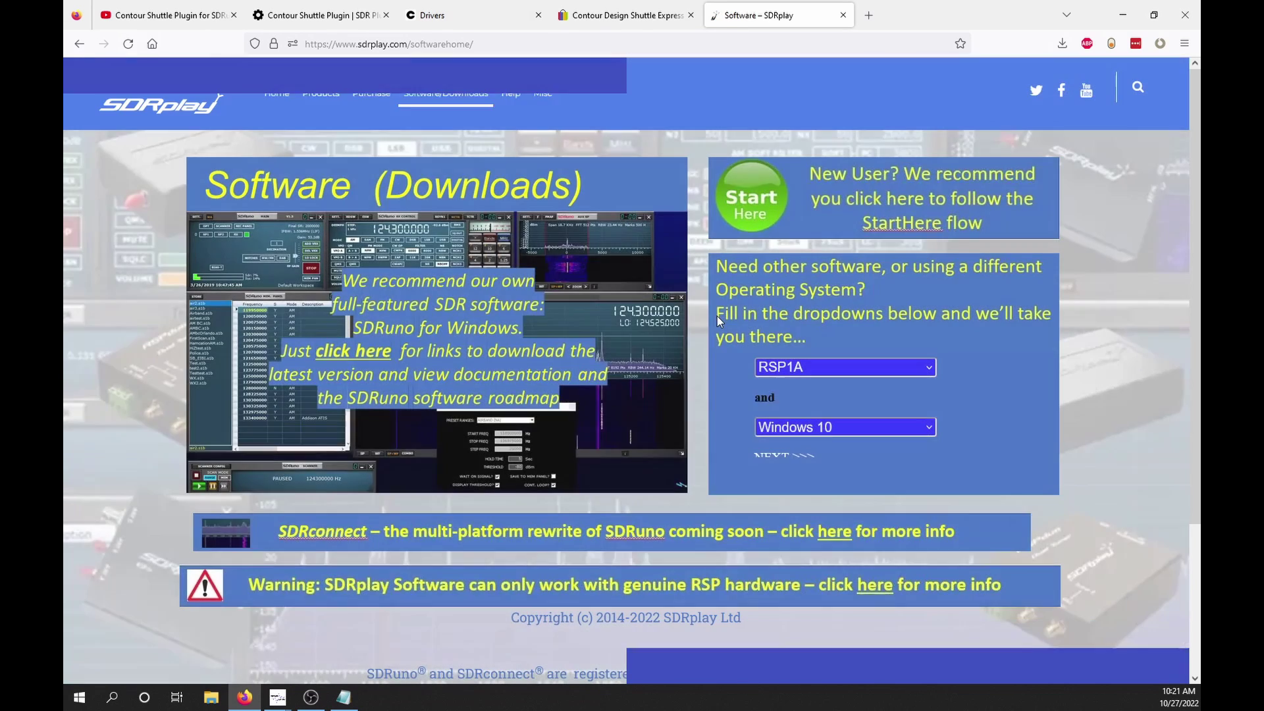
left_click(784, 367)
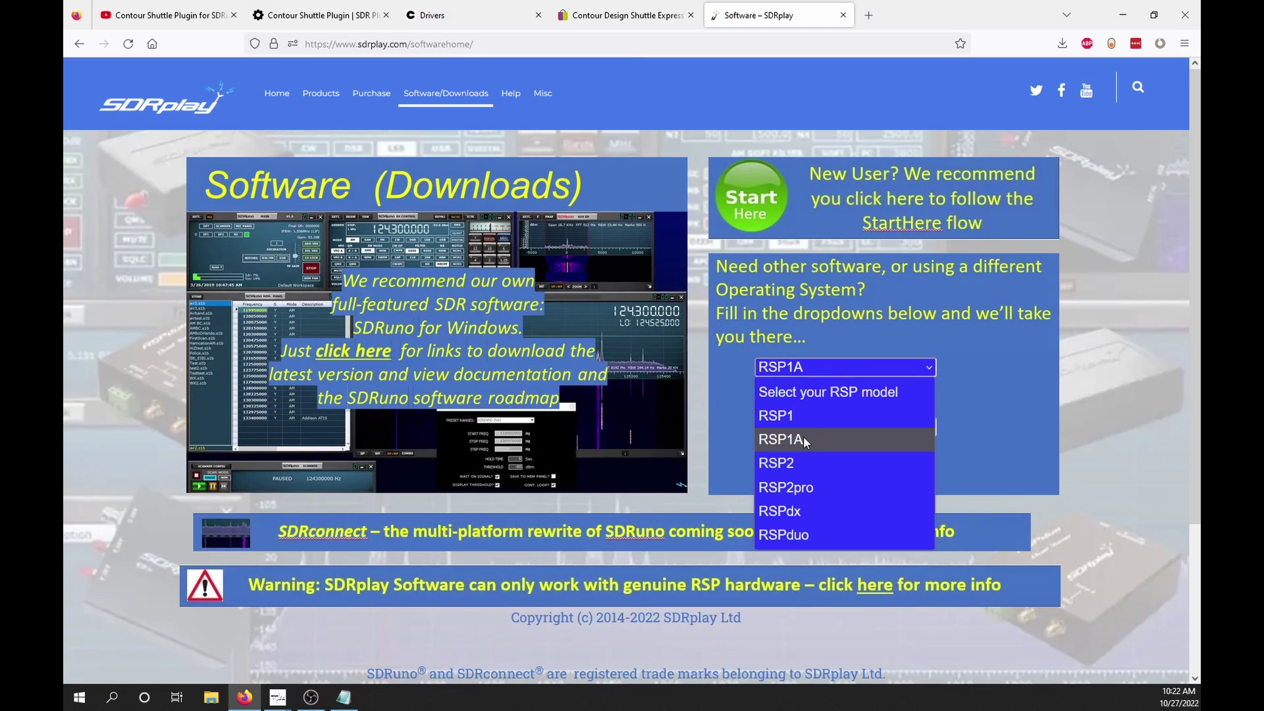
left_click(804, 440)
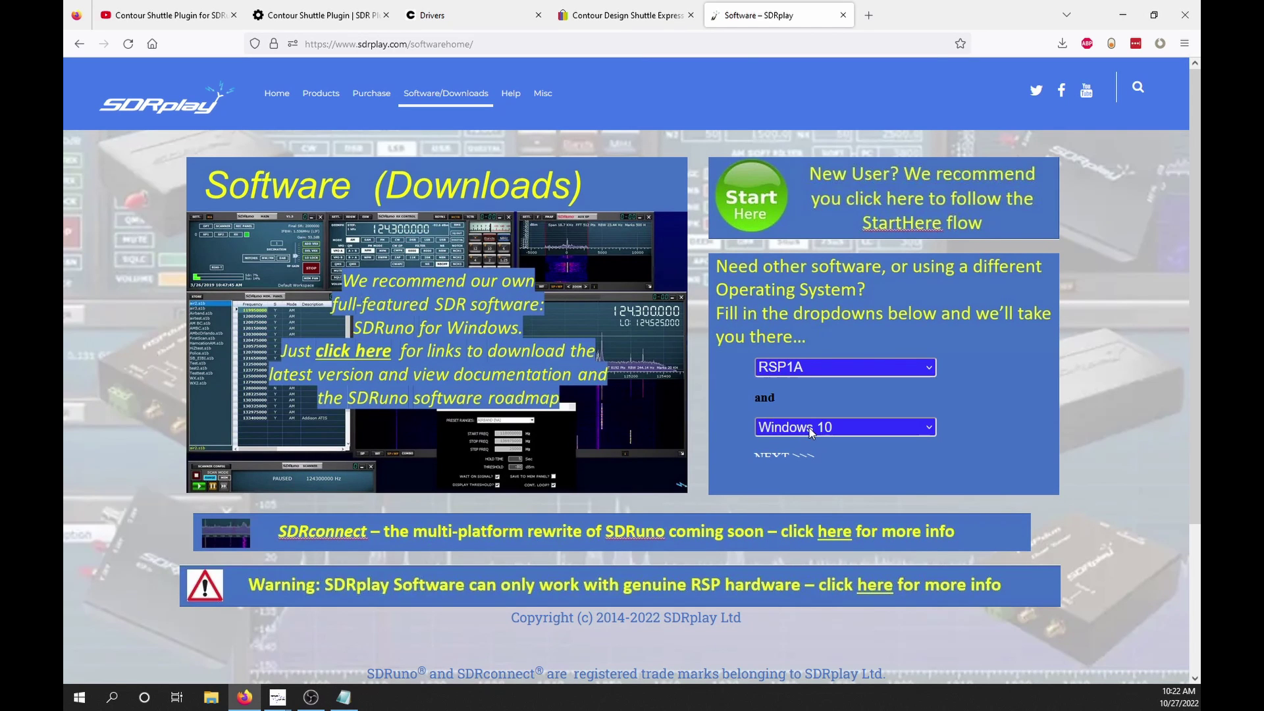
left_click(810, 431)
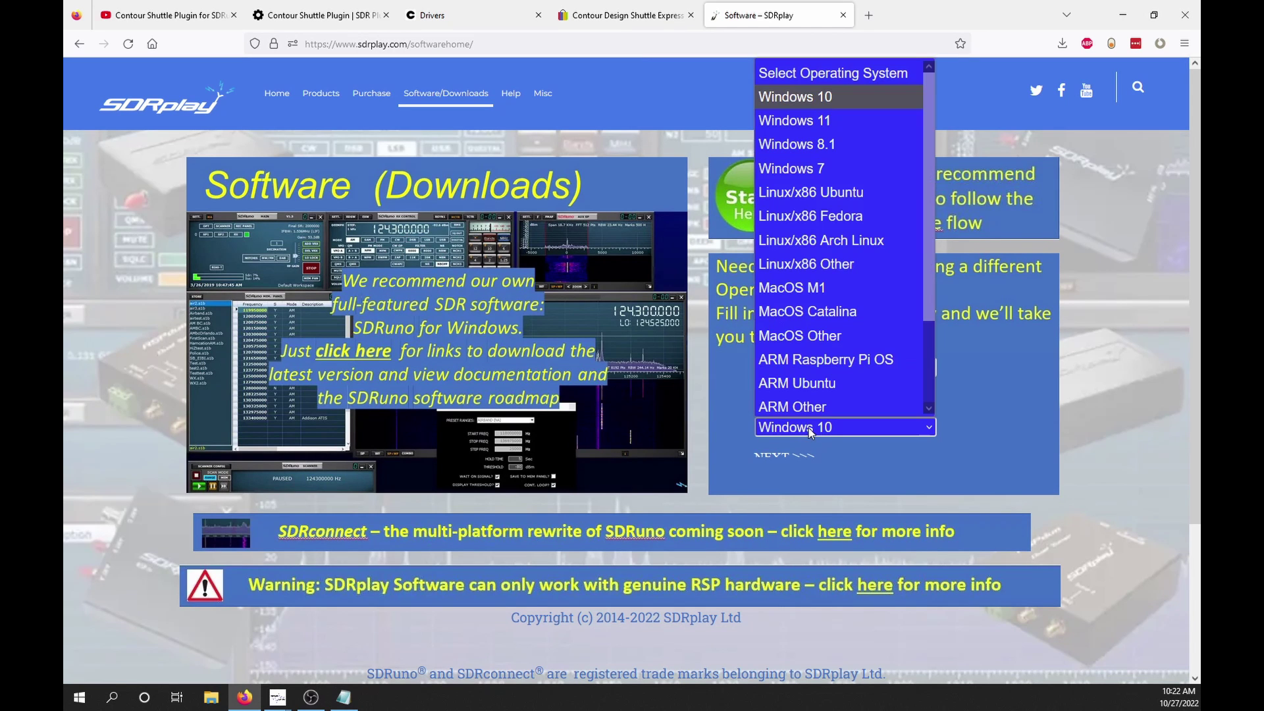
left_click(783, 98)
left_click(784, 460)
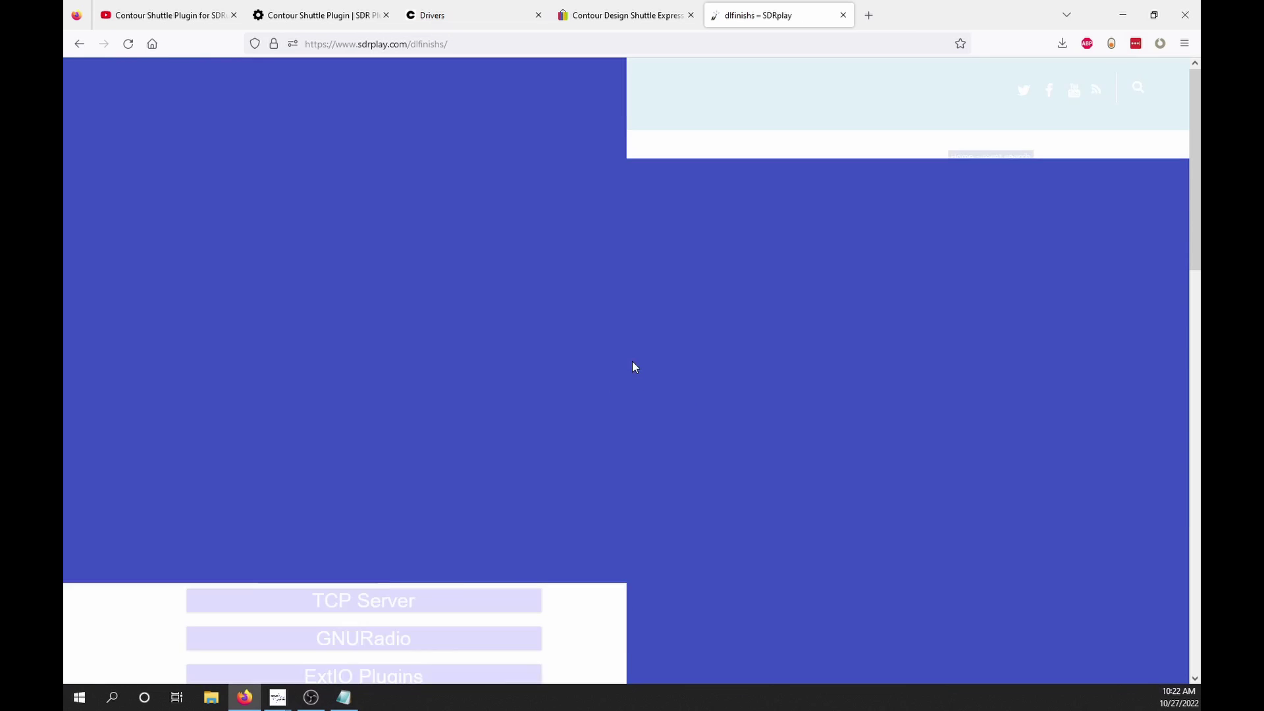
Step: Go to the SDRuno Plugins downloads and select Community Plugins 2.5
scroll(463, 428, "down", 1)
scroll(463, 428, "down", 3)
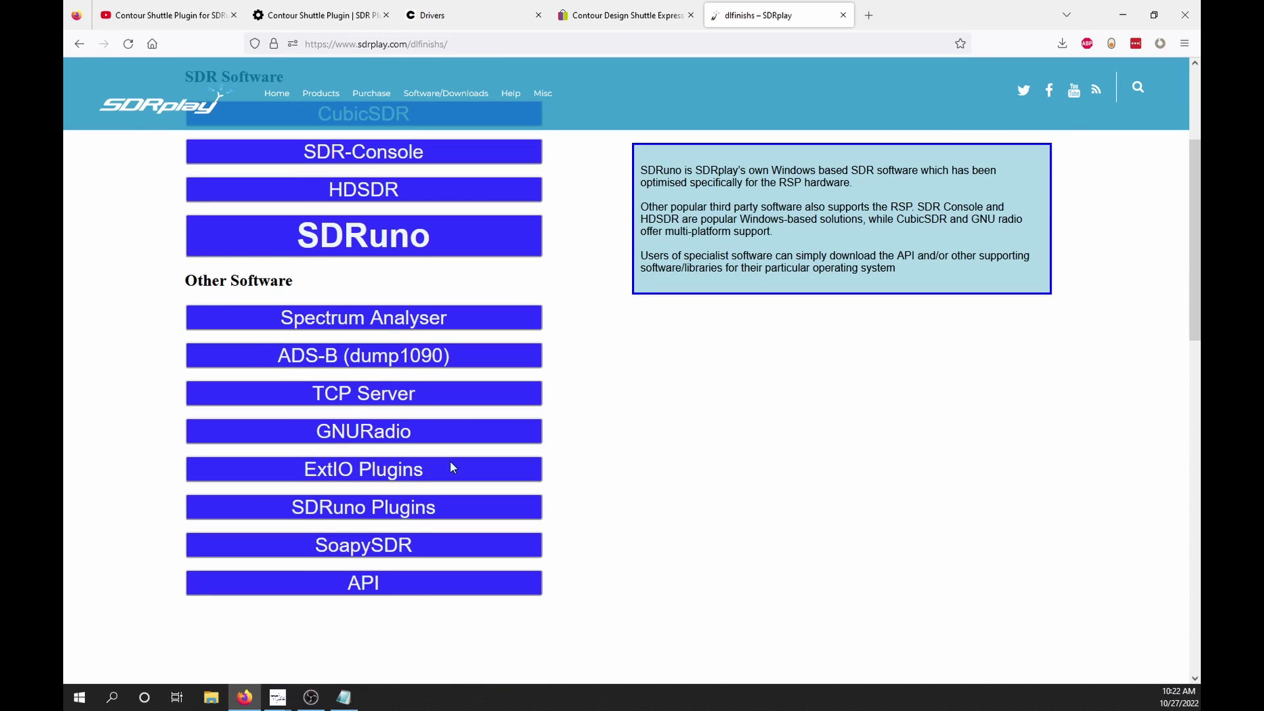
left_click(337, 508)
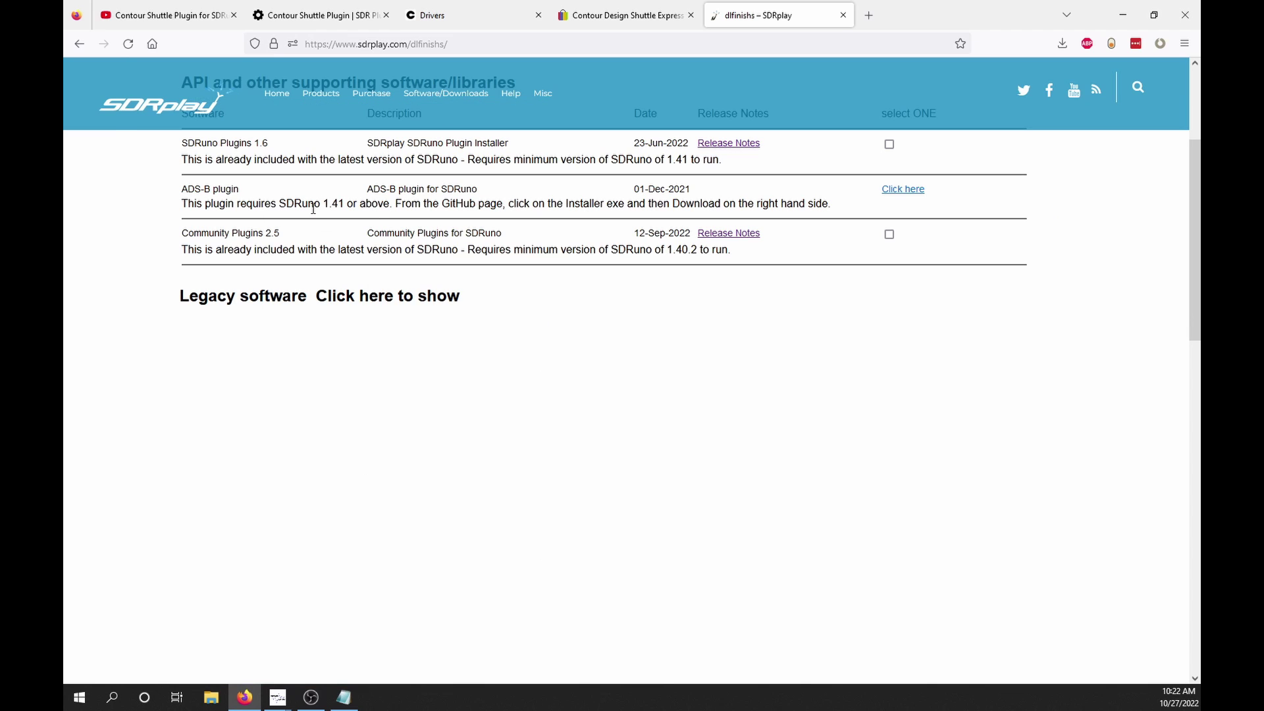
left_click(890, 235)
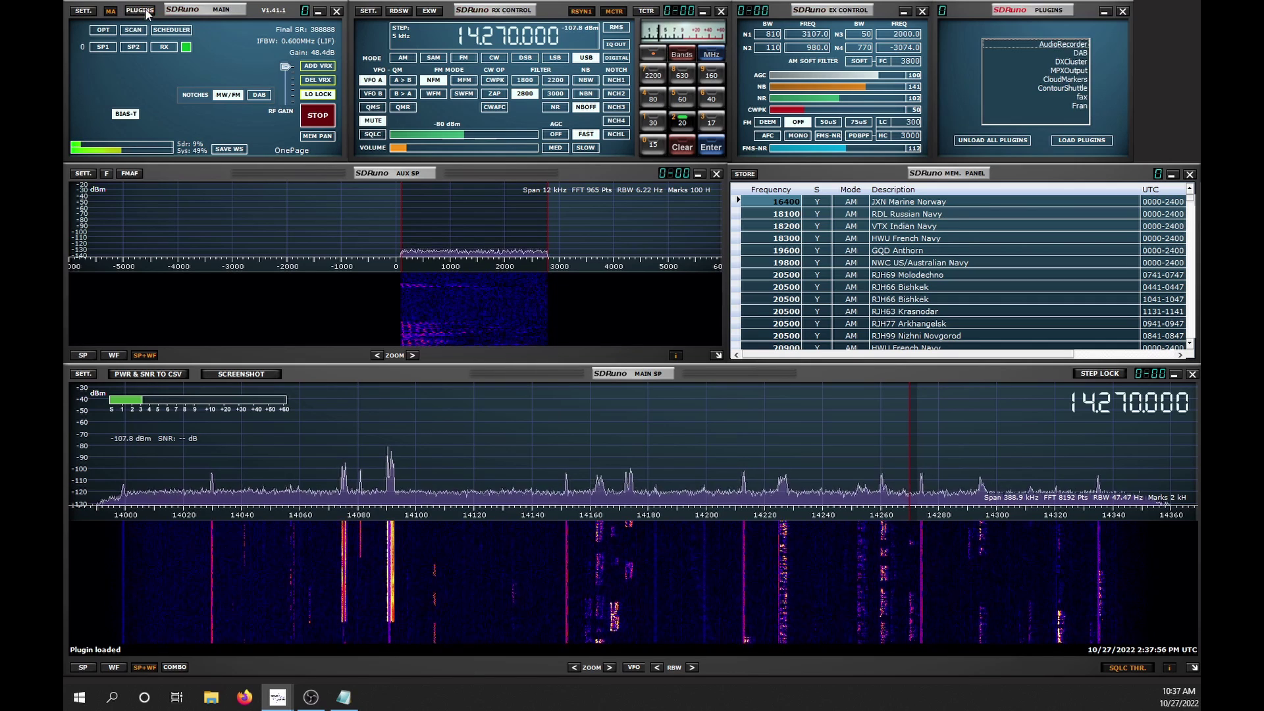
Step: Select ContourShuttle in the Plugins list and load it to open the Shuttle panel
left_click(1070, 91)
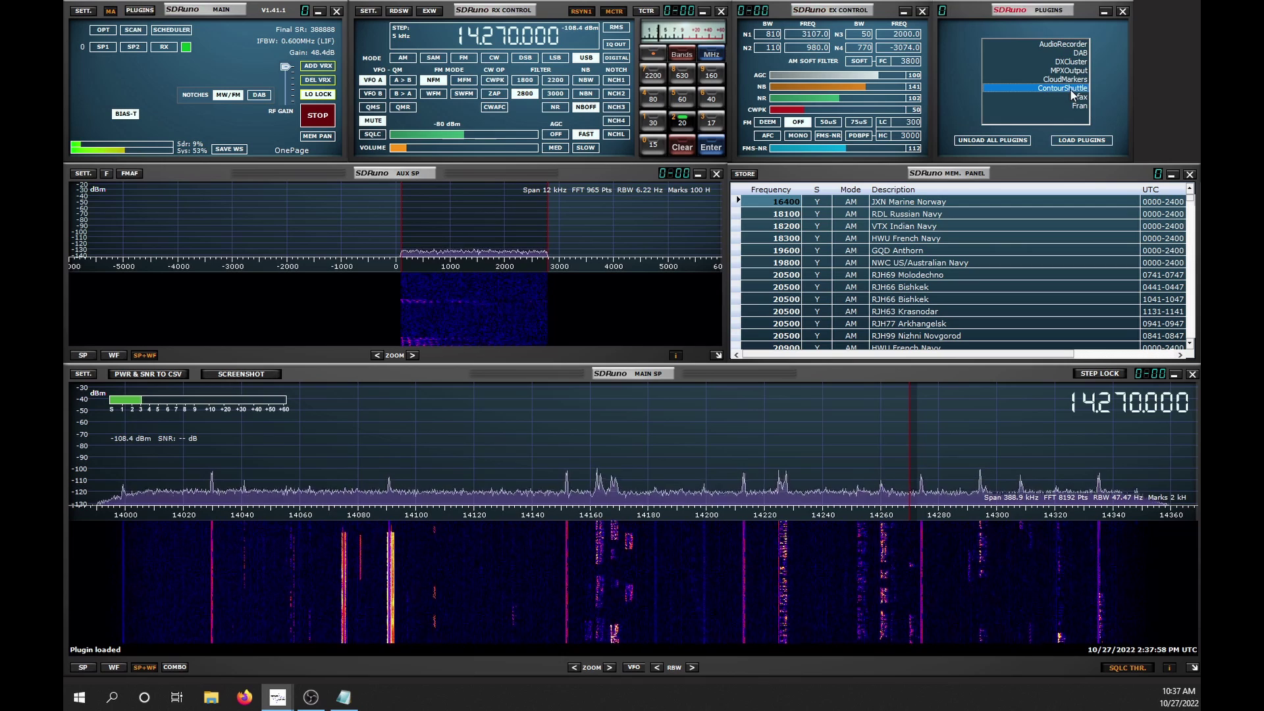
left_click(1082, 141)
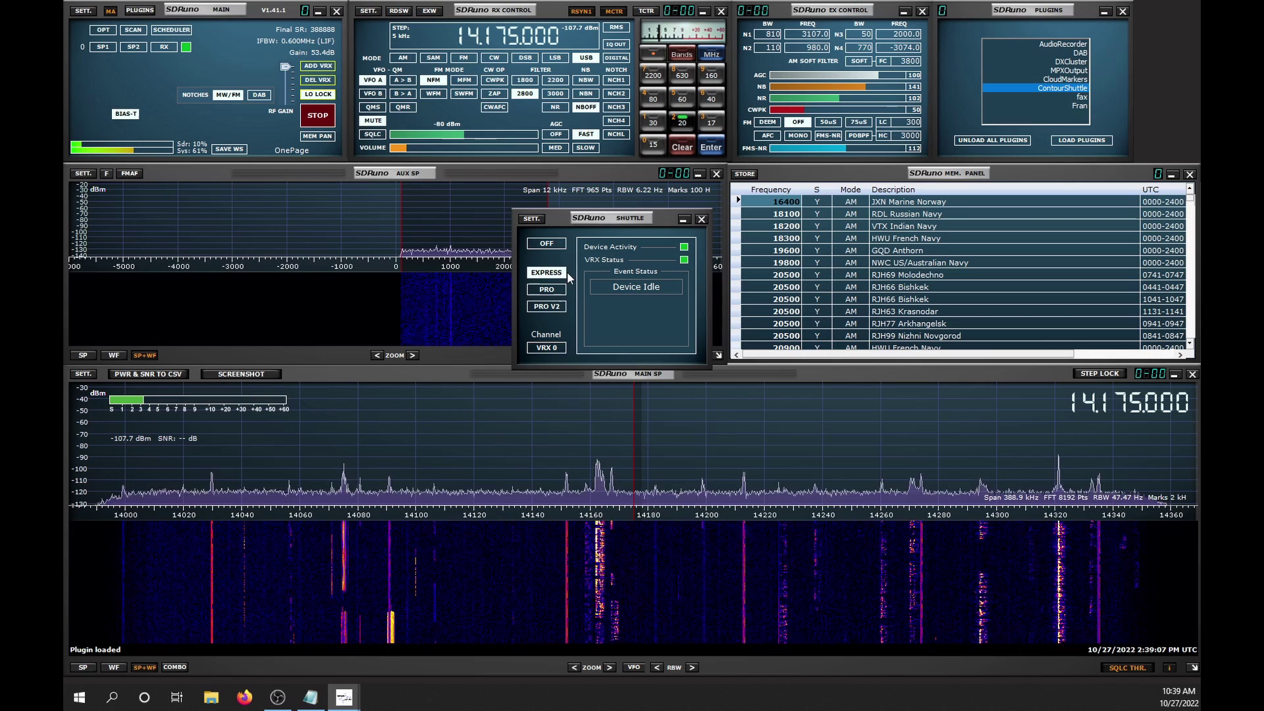
Step: Open the Shuttle plugin's Button Maps and review the functions on buttons 2 through 5
left_click(531, 219)
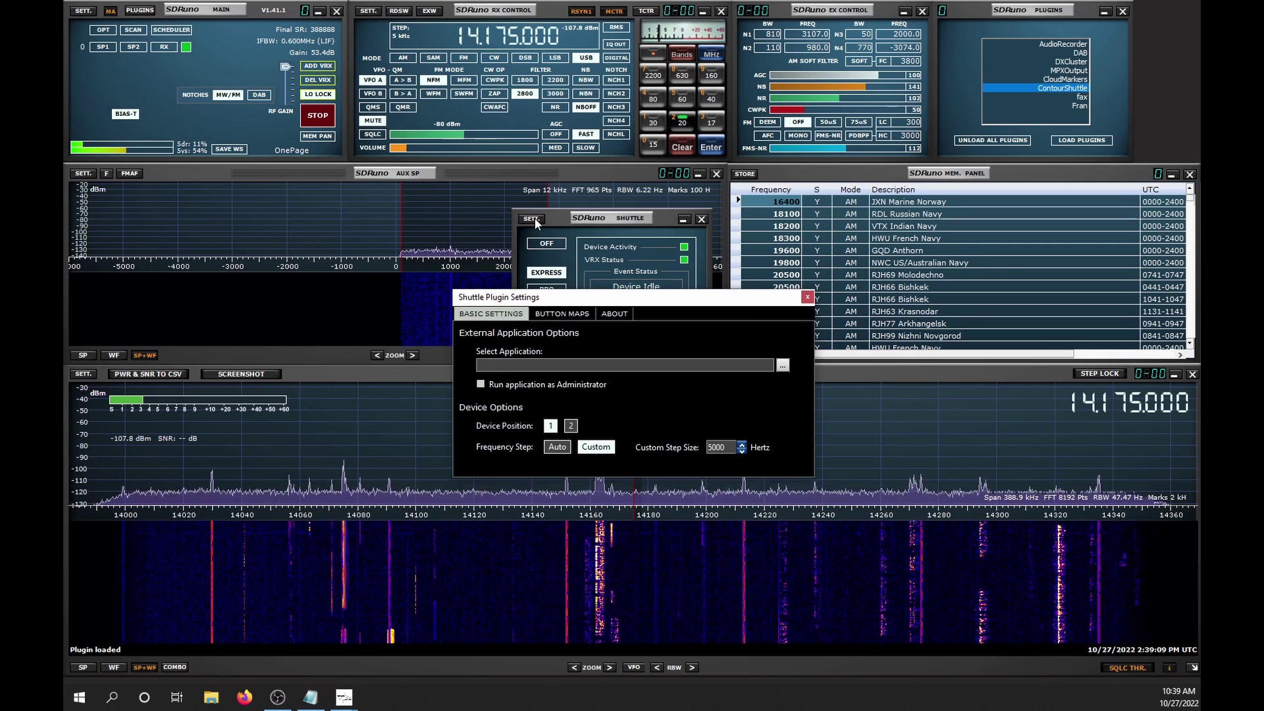
left_click(582, 315)
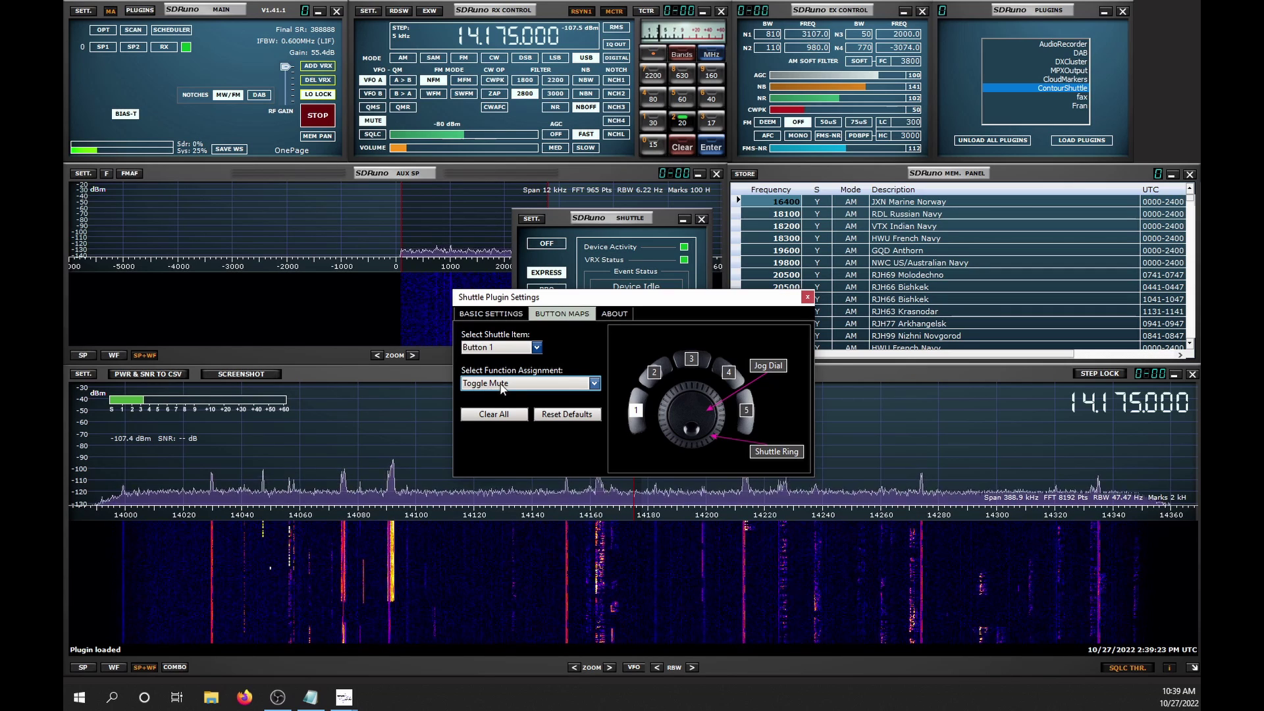
left_click(653, 372)
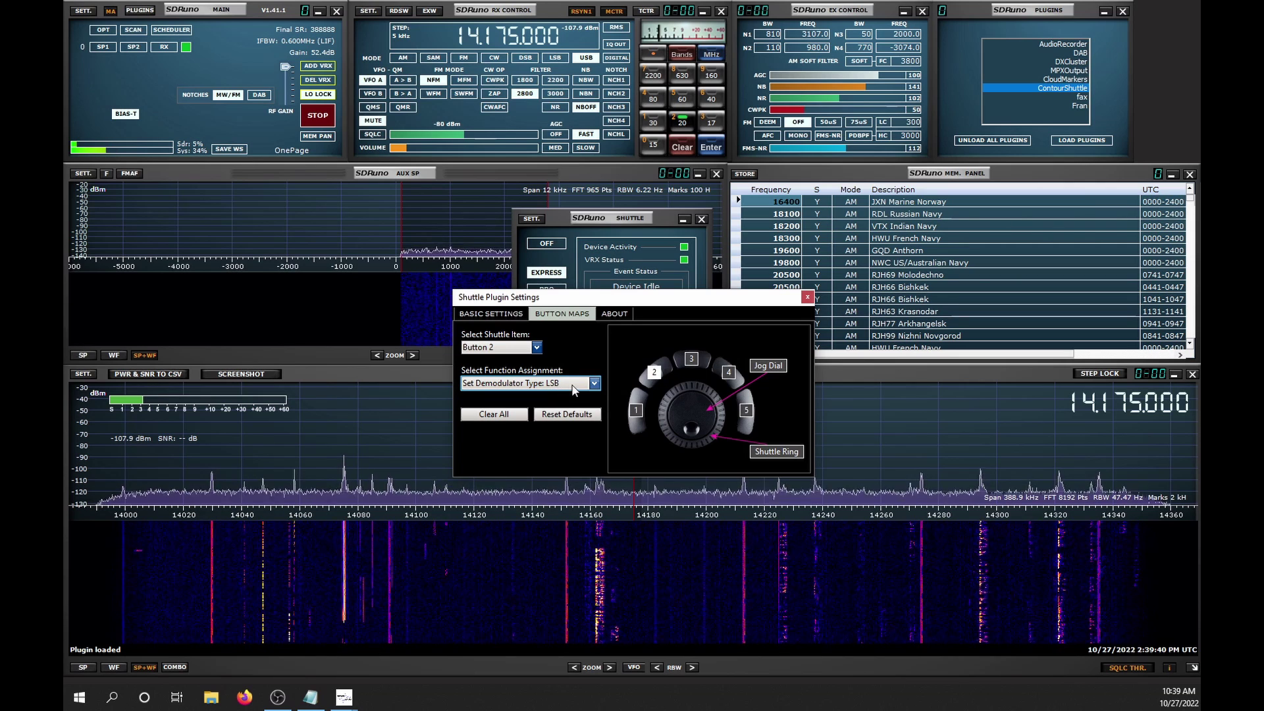
left_click(689, 361)
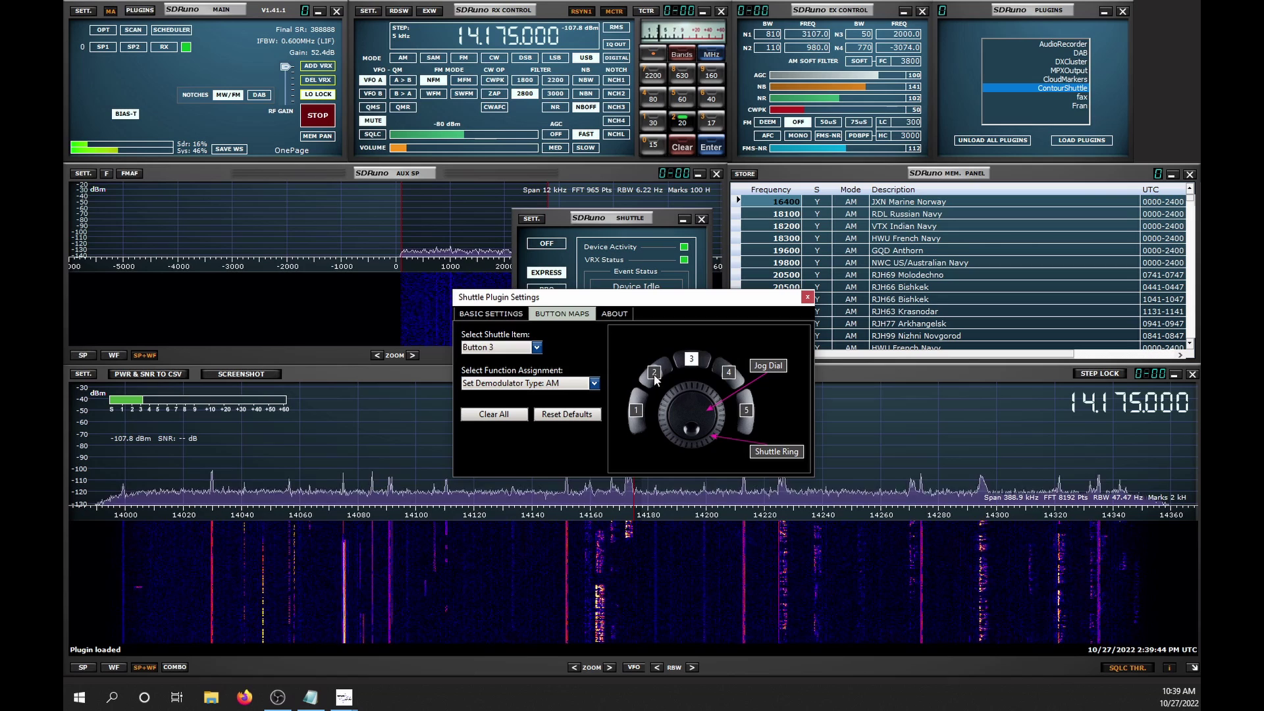
left_click(728, 372)
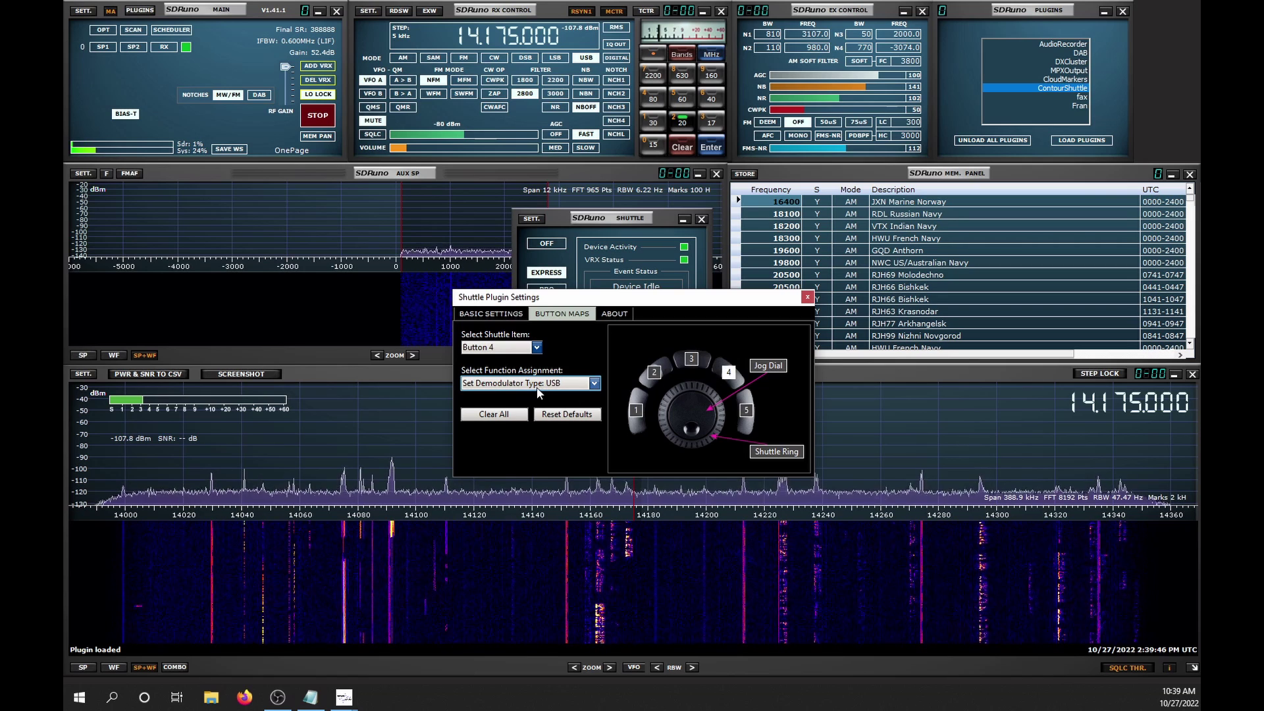
left_click(747, 410)
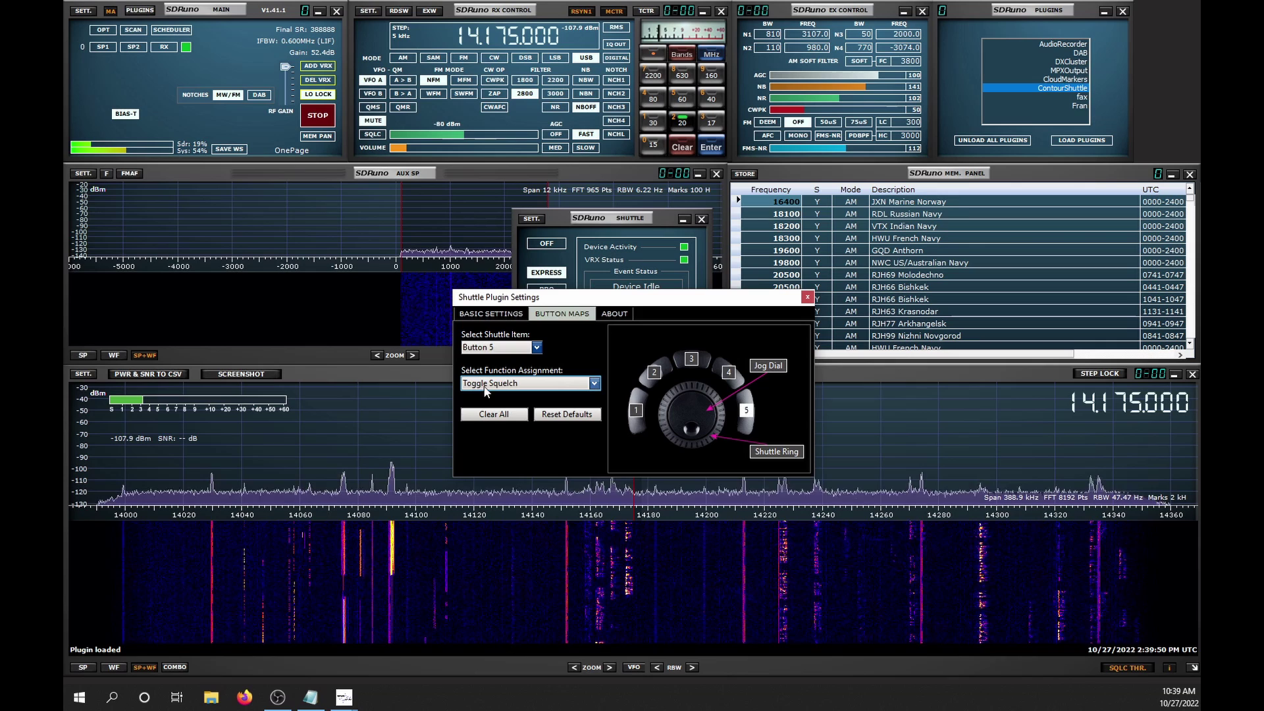
Step: Keep button 5 on Toggle Squelch, then review Jog Dial (VFO Frequency) and Shuttle Ring (Squelch Level)
left_click(593, 385)
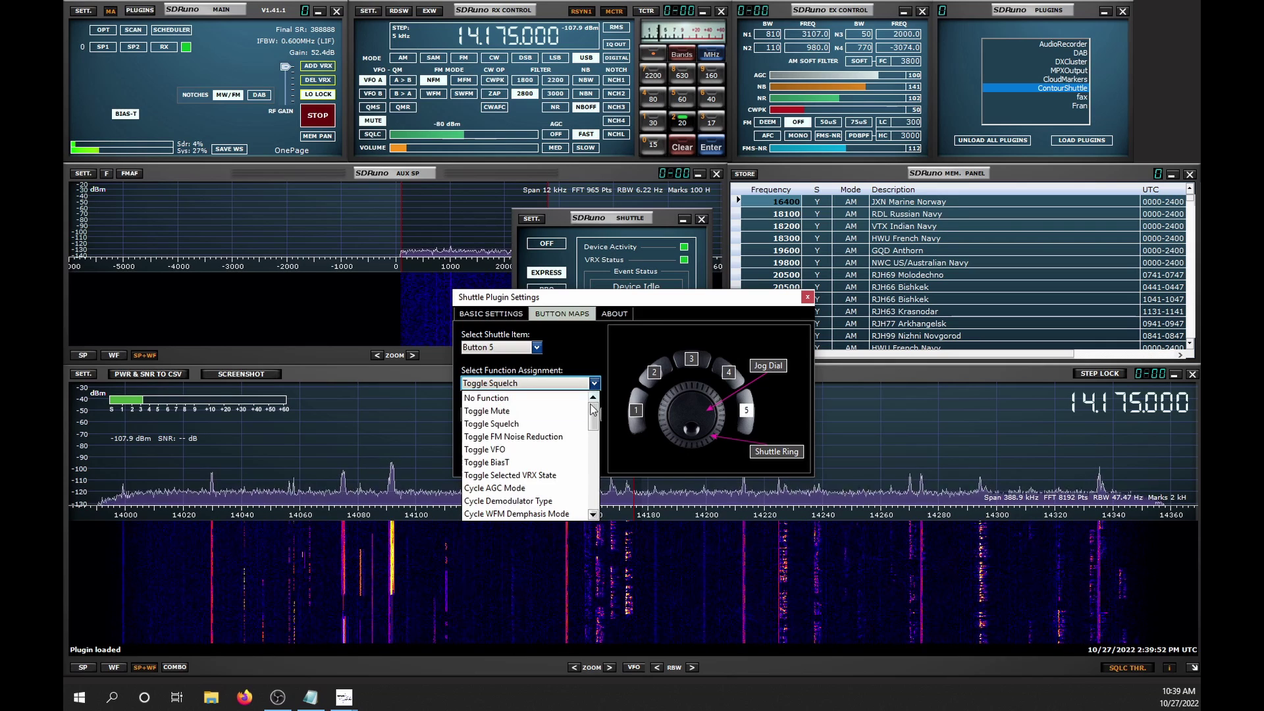
scroll(560, 443, "down", 4)
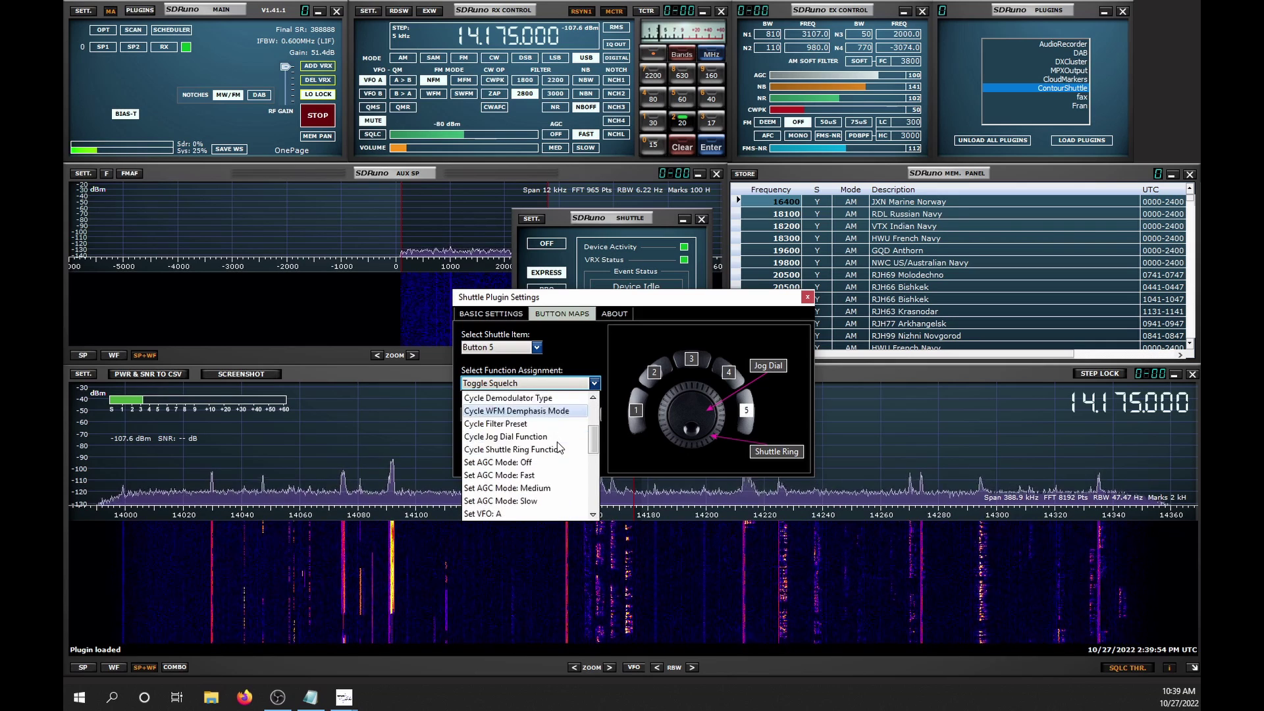
scroll(555, 444, "down", 5)
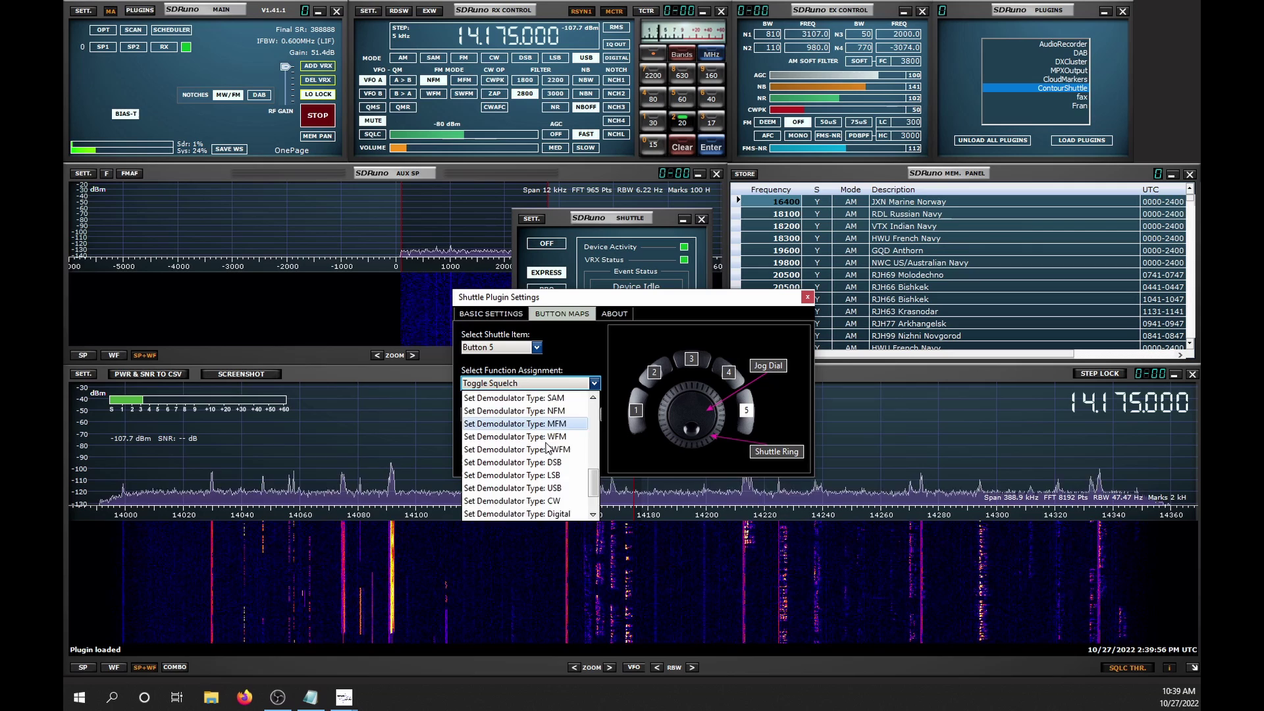
left_click(629, 338)
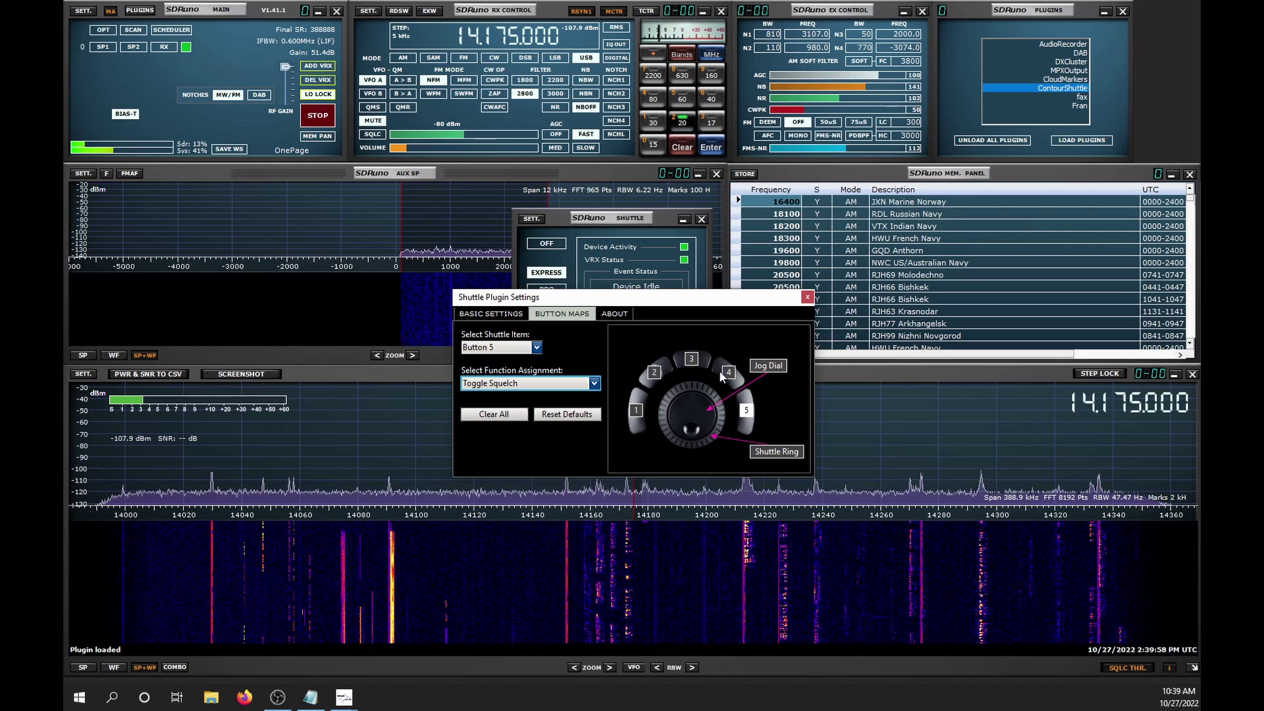
left_click(767, 370)
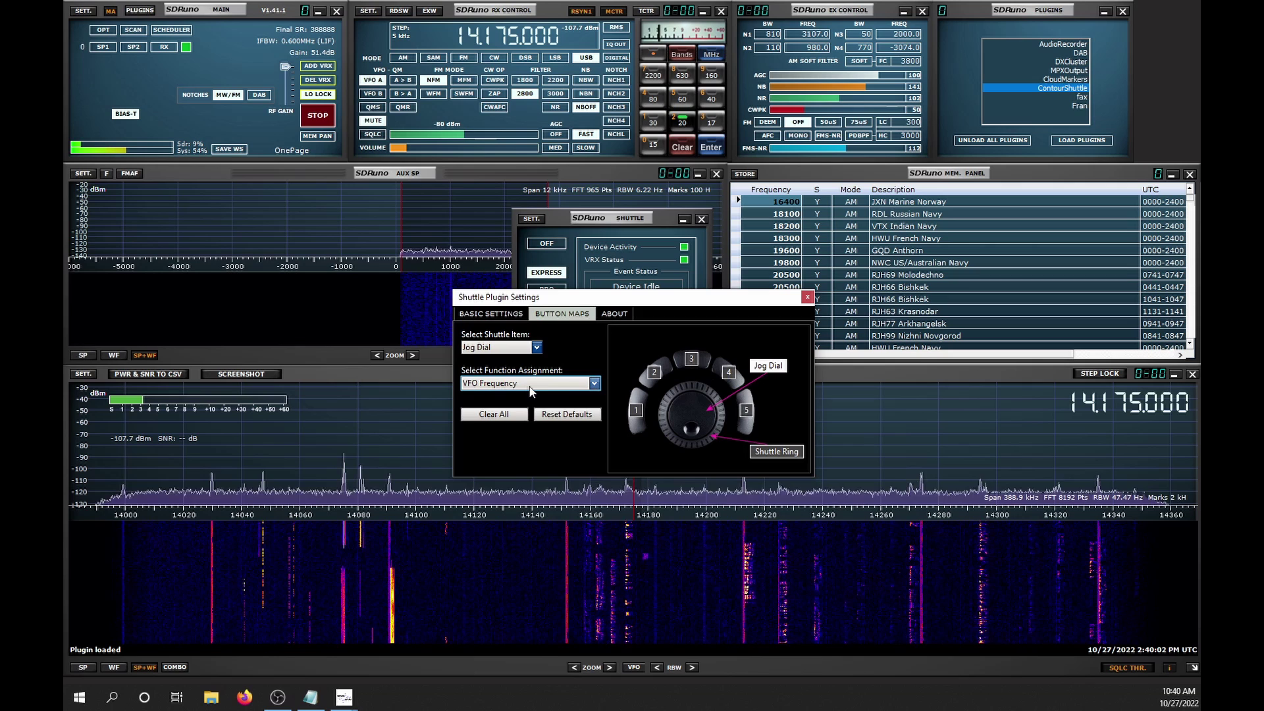
left_click(785, 453)
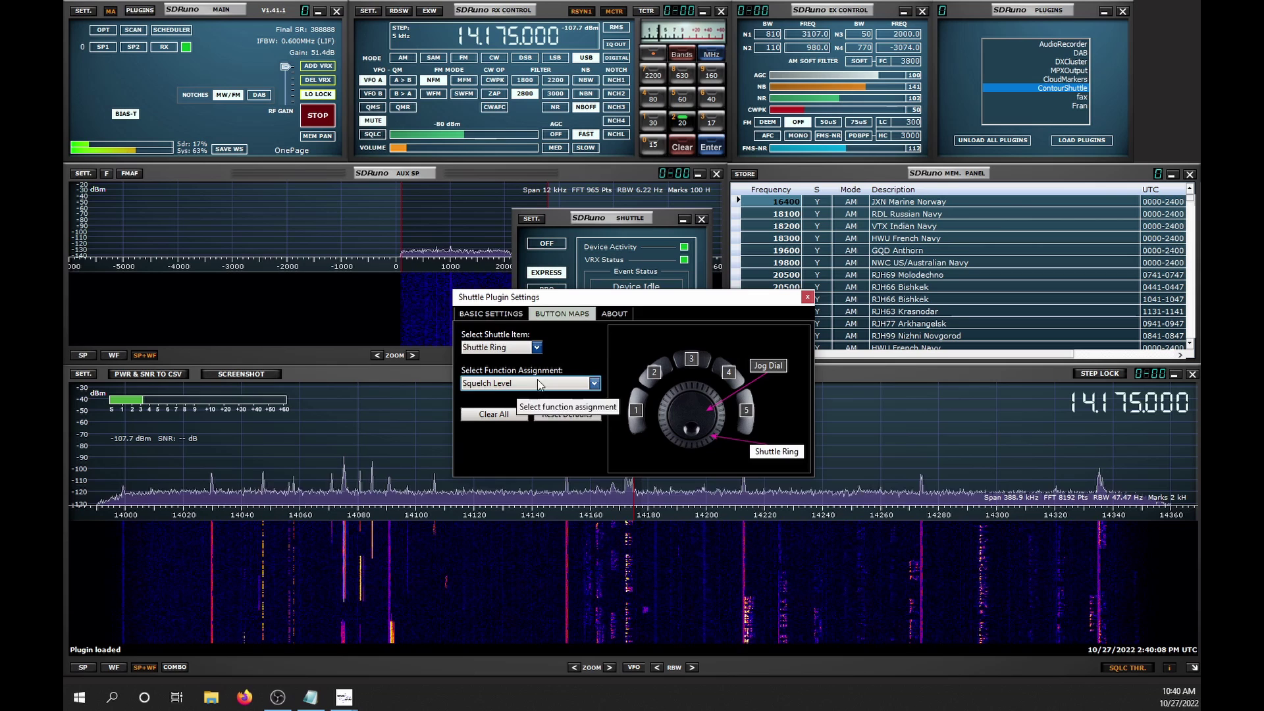
Step: Keep the frequency step at Custom with a 5000 Hz step size, recheck Button Maps, and close settings
left_click(487, 316)
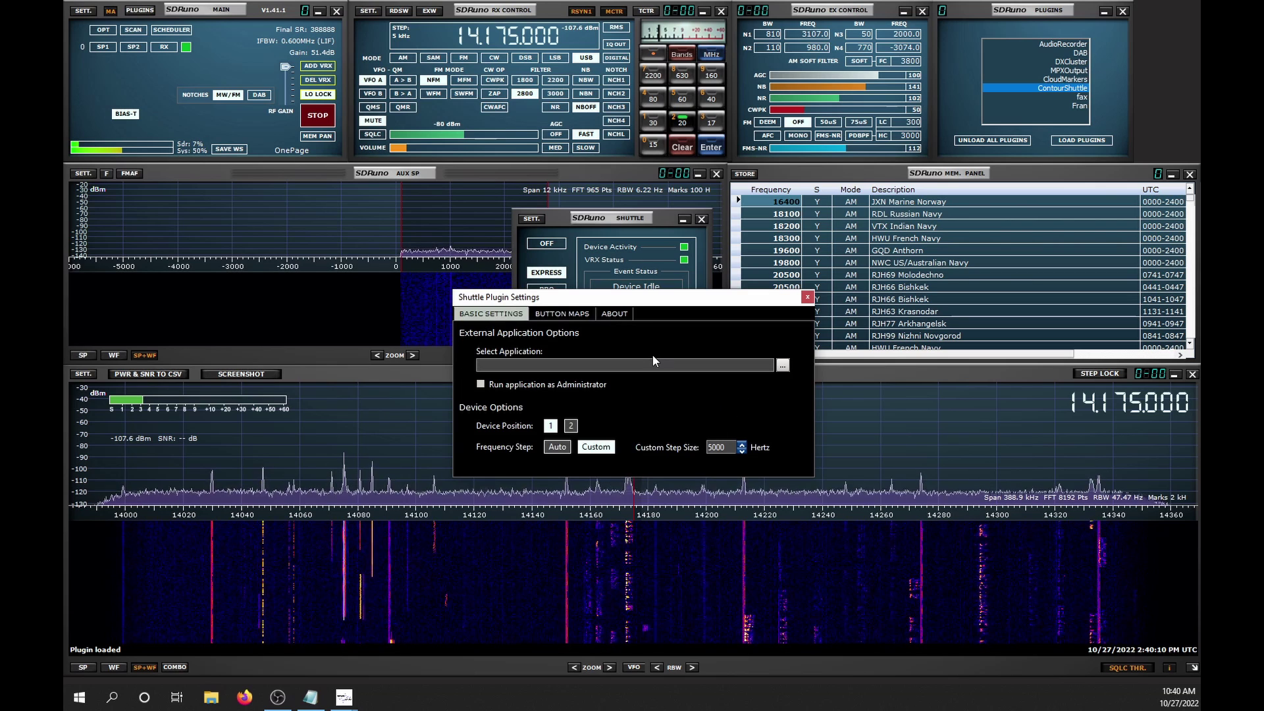
left_click(557, 447)
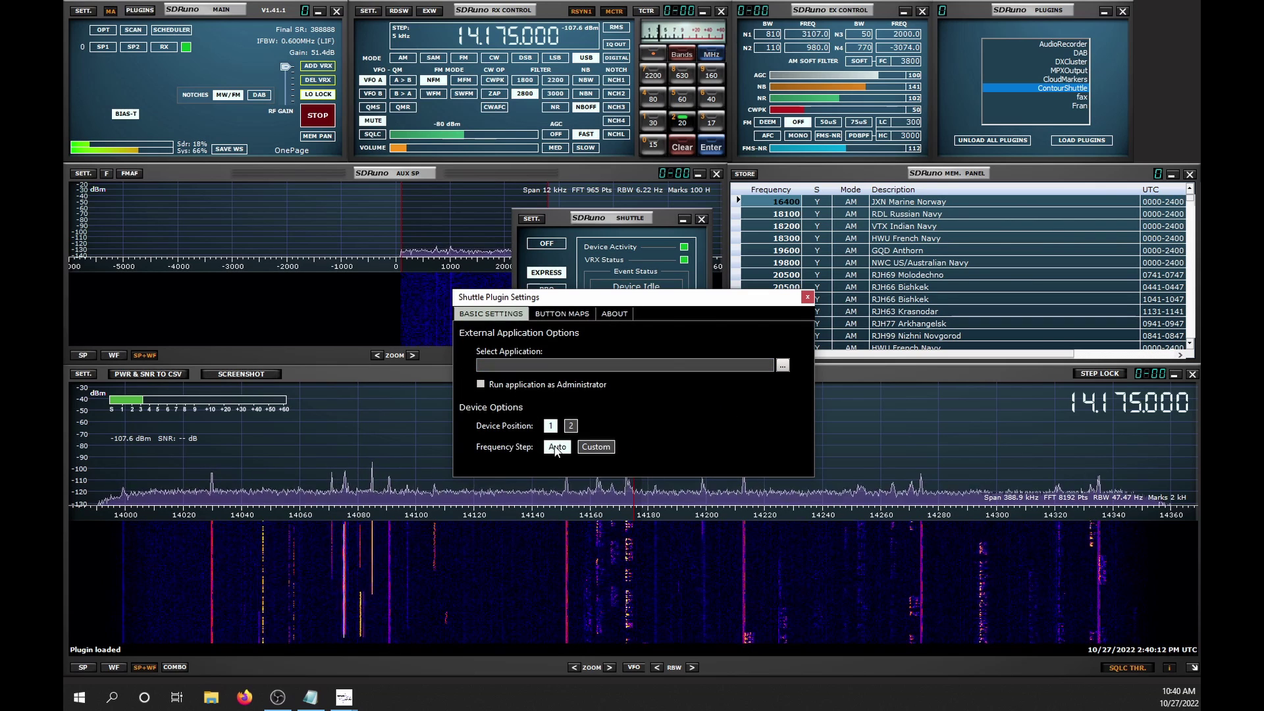
left_click(596, 447)
left_click(732, 448)
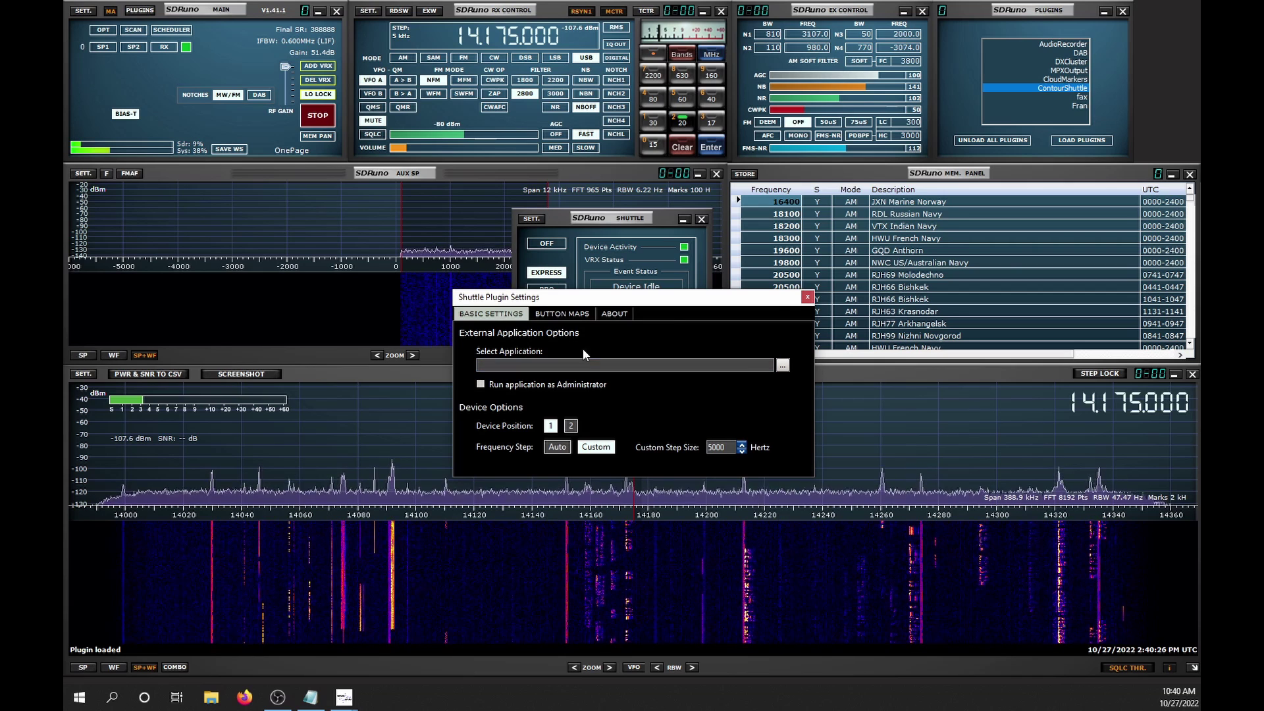
left_click(573, 313)
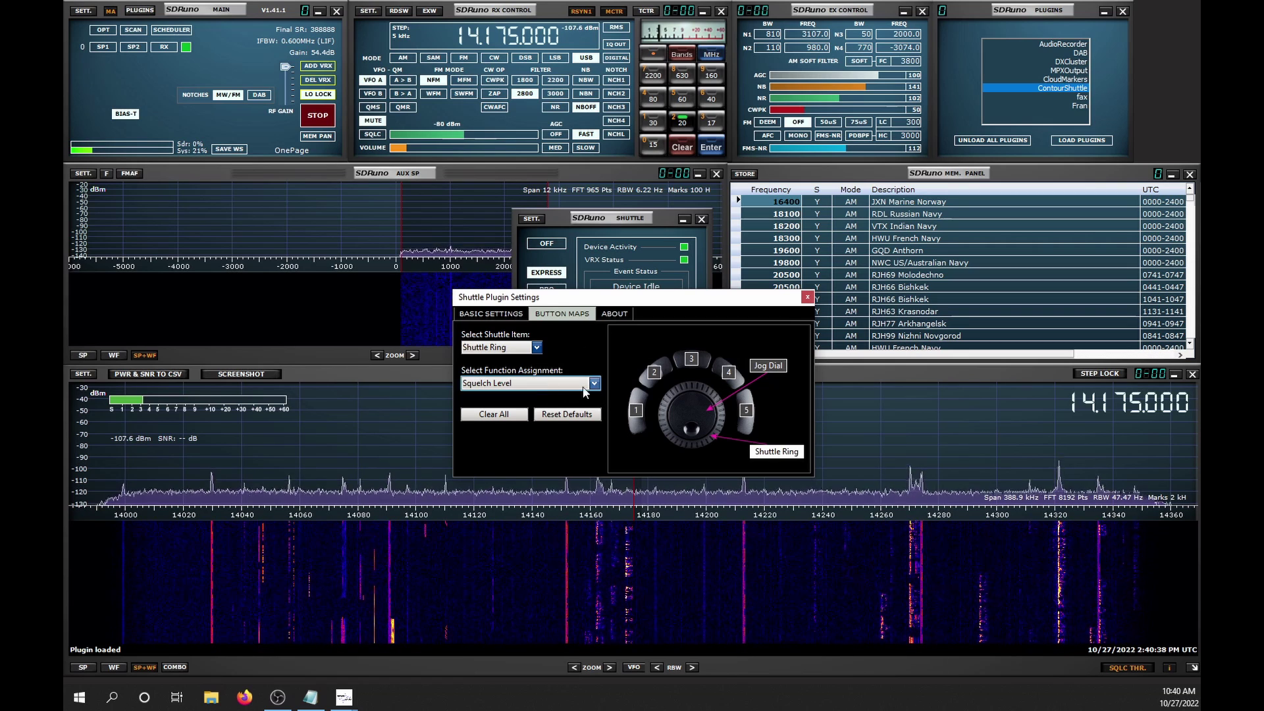
left_click(807, 297)
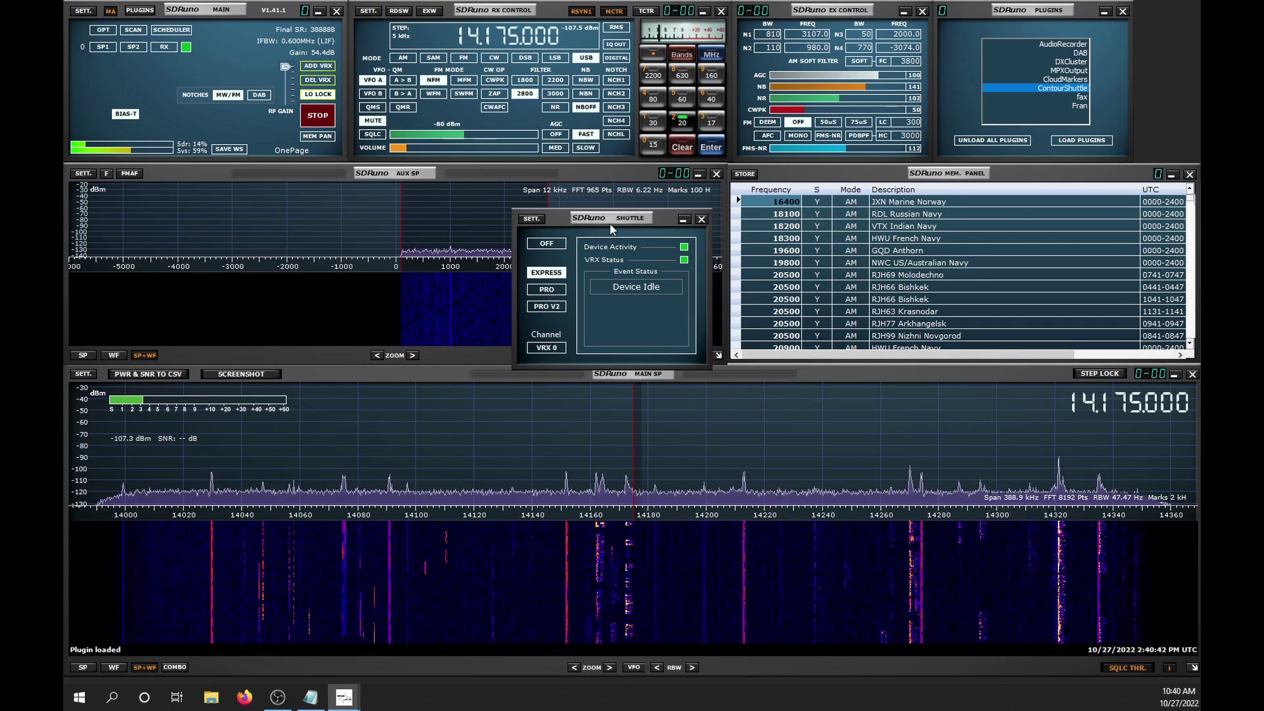
Step: Move the Shuttle panel to the top-right corner and tune the VFO to 14.270000 MHz
left_click_drag(610, 224, 1105, 14)
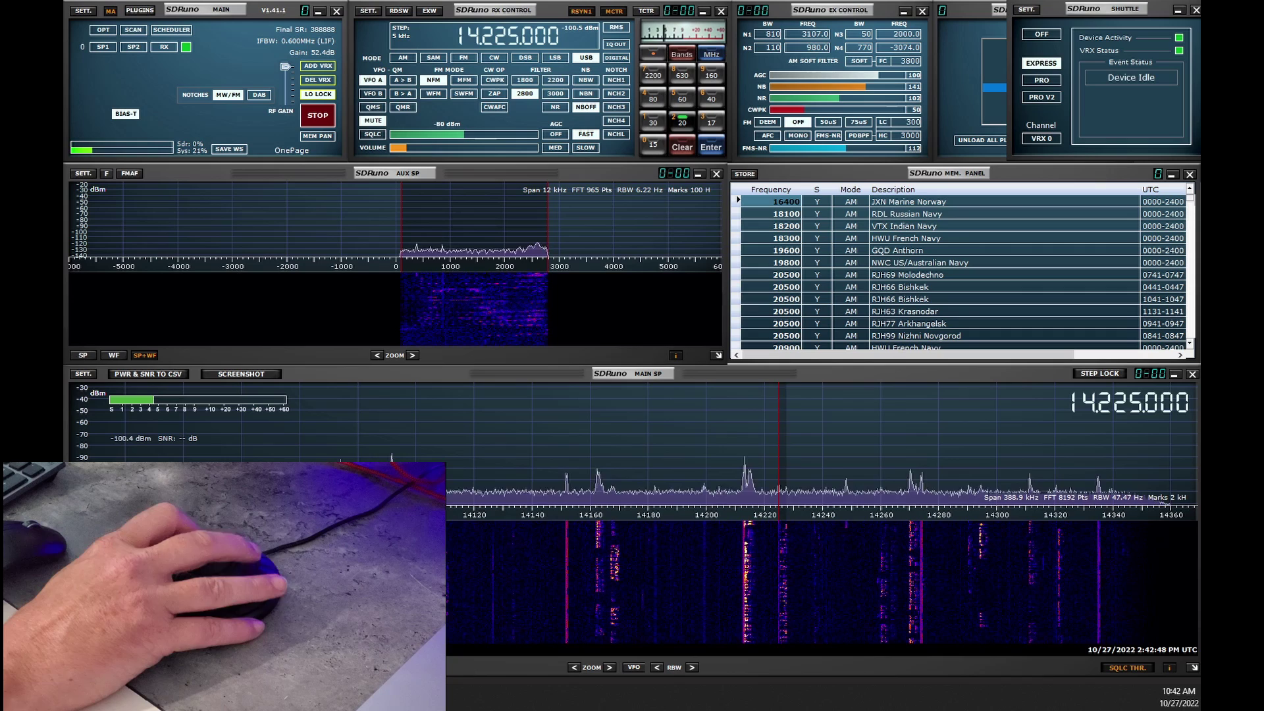
scroll(508, 35, "up", 2)
scroll(508, 35, "up", 8)
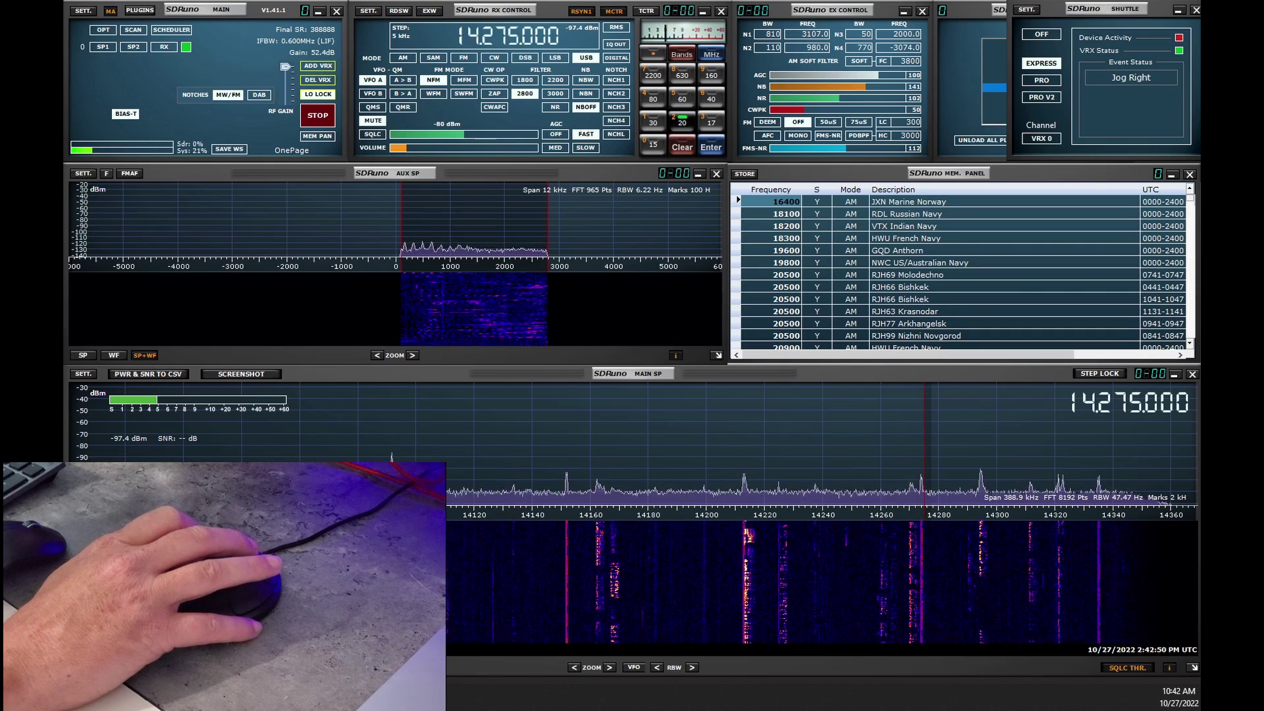
scroll(508, 35, "down", 1)
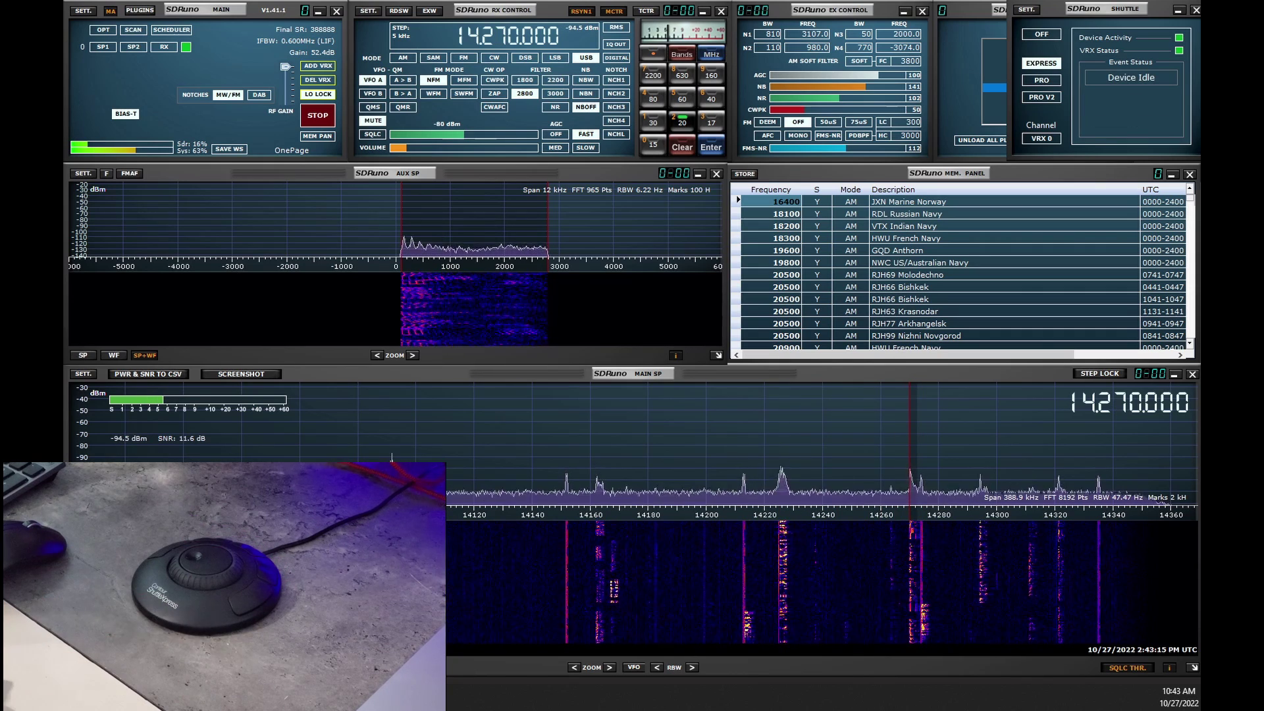